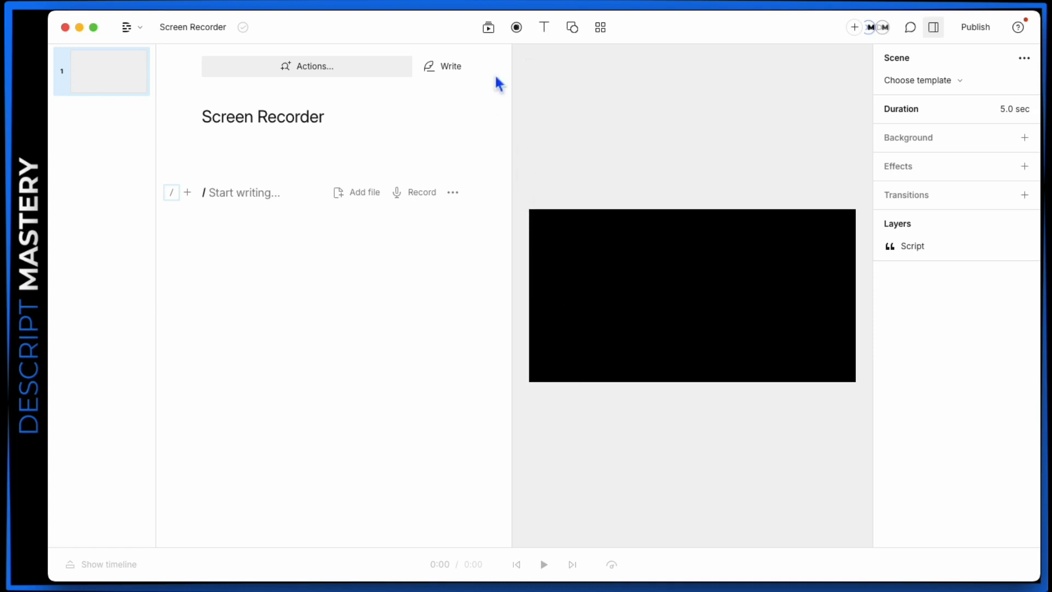
# Step: Bring up the recording options for the empty Screen Recorder project from the top toolbar
pyautogui.click(518, 32)
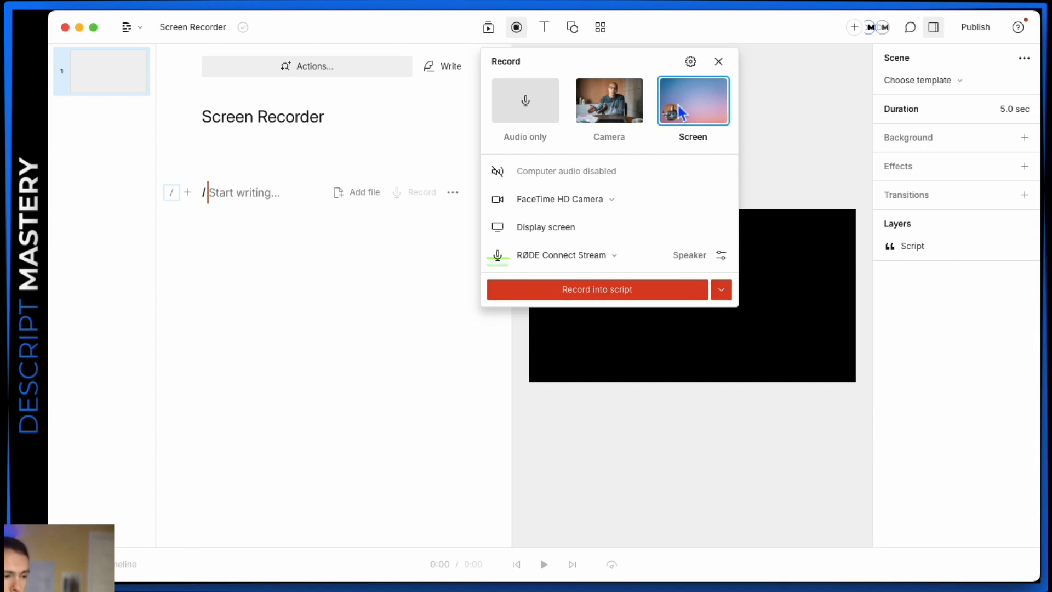
# Step: Switch the recorder to Audio only and enable computer audio capture
pyautogui.click(539, 117)
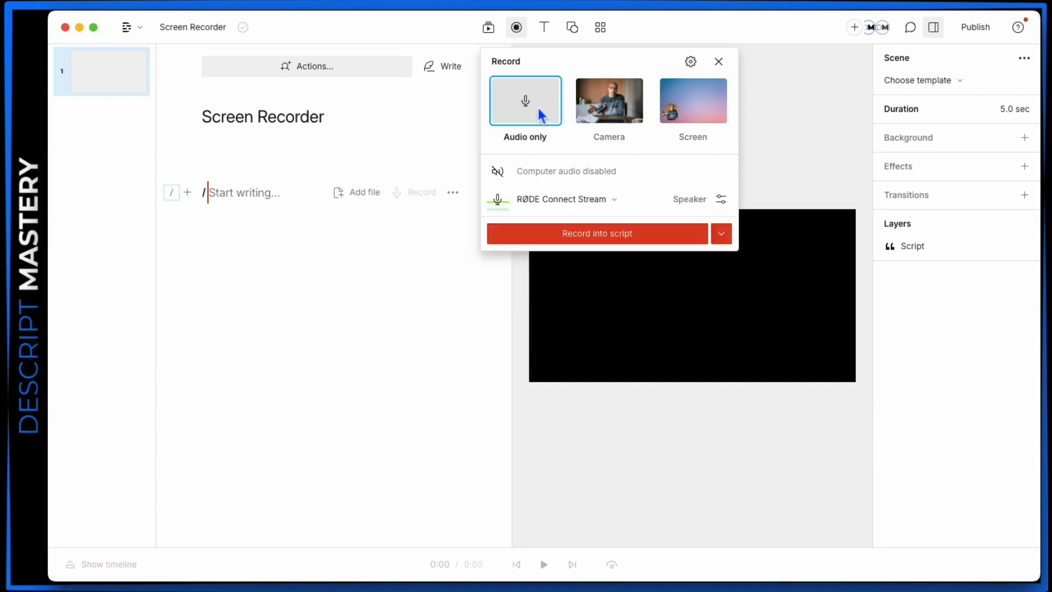
pyautogui.click(498, 172)
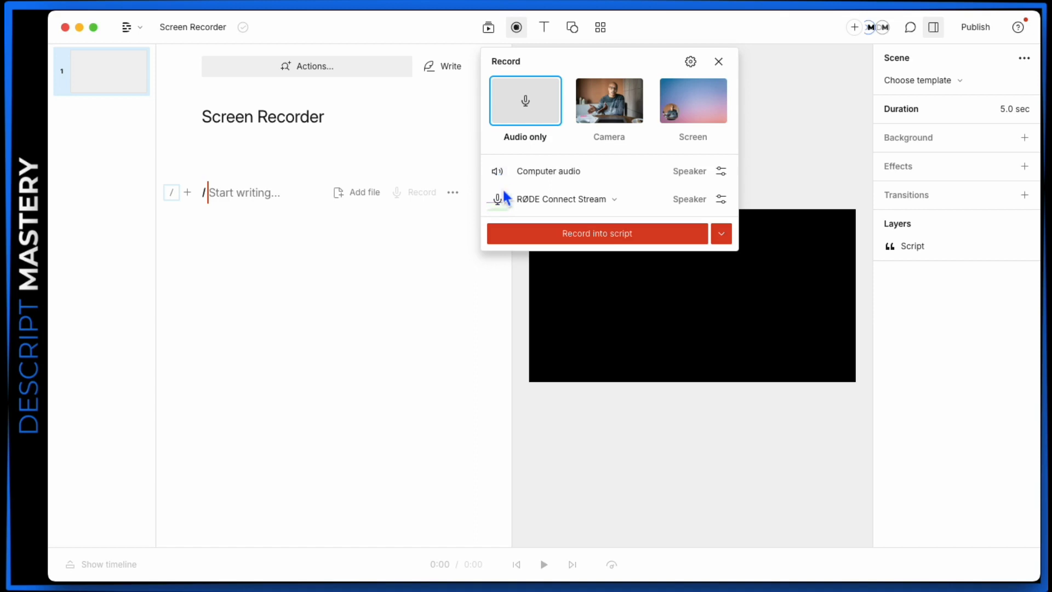
pyautogui.click(499, 172)
pyautogui.click(500, 172)
# Step: Review the computer audio's speaker choices and Input settings, toggling transcription
pyautogui.click(689, 171)
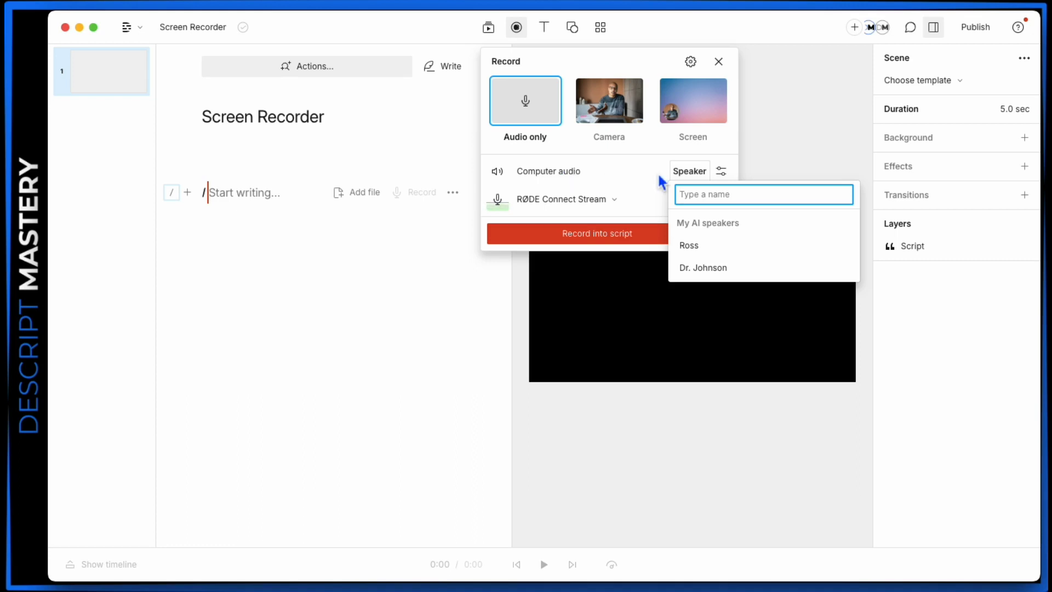
pyautogui.click(722, 174)
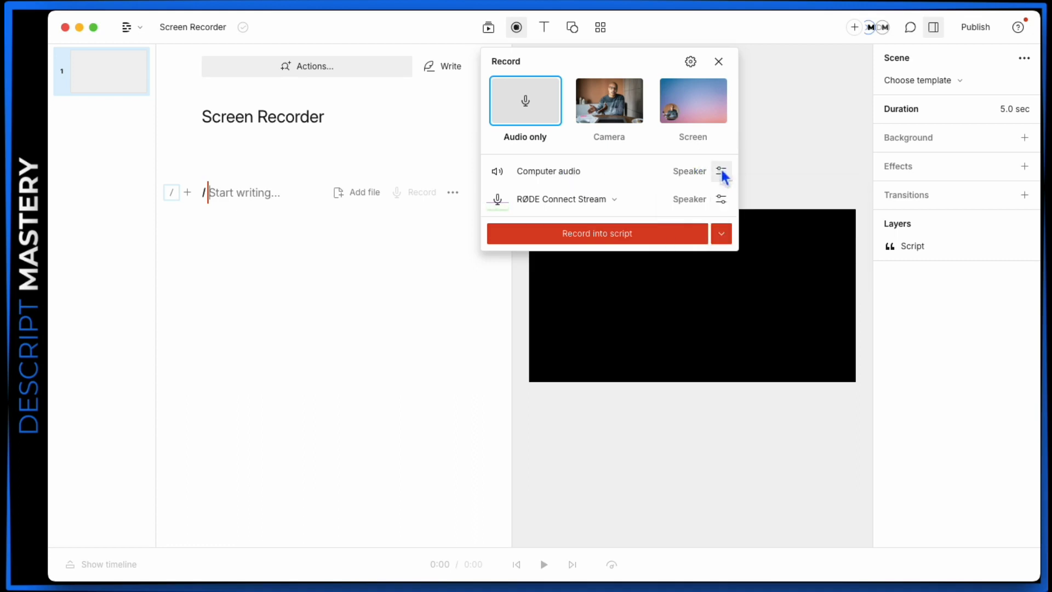
pyautogui.click(722, 172)
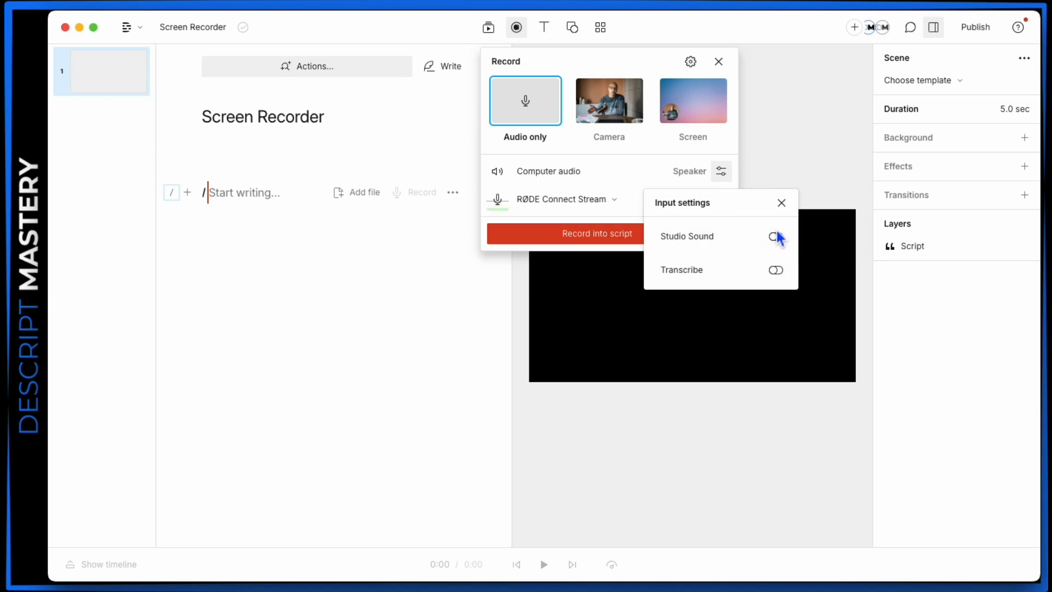
pyautogui.click(777, 271)
pyautogui.click(782, 202)
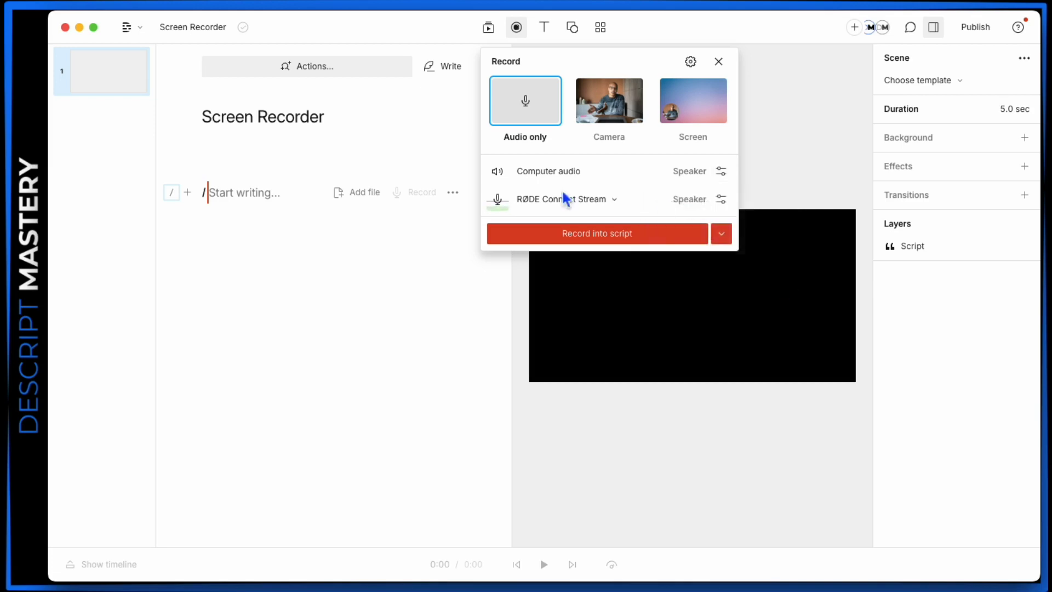
# Step: Disable computer audio and toggle the RØDE Connect Stream microphone off and back on
pyautogui.click(498, 171)
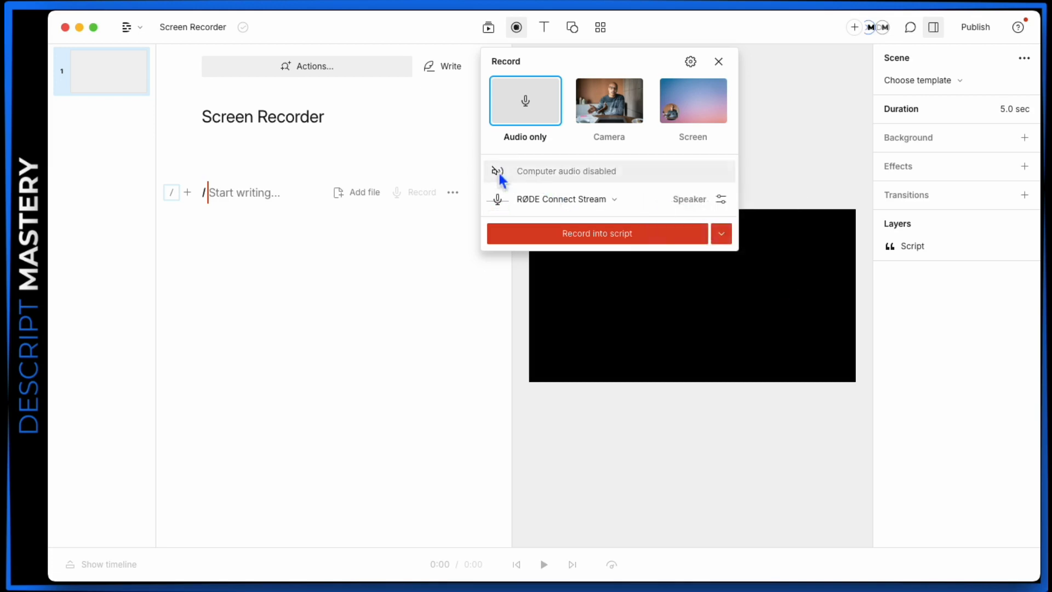
pyautogui.click(498, 205)
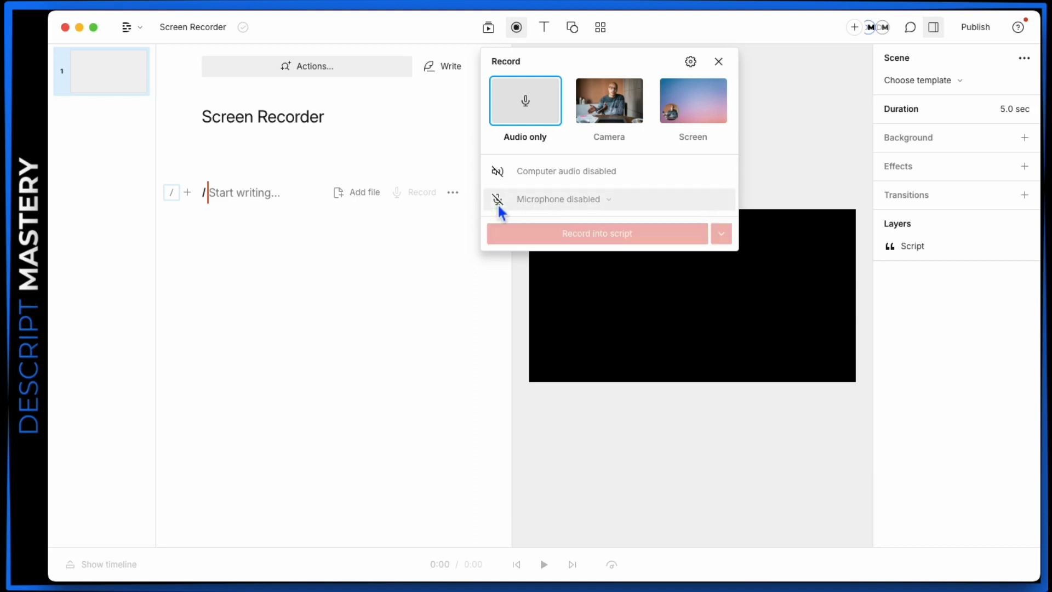
pyautogui.click(497, 202)
# Step: Browse the microphone device list and keep RØDE Connect Stream selected
pyautogui.click(543, 200)
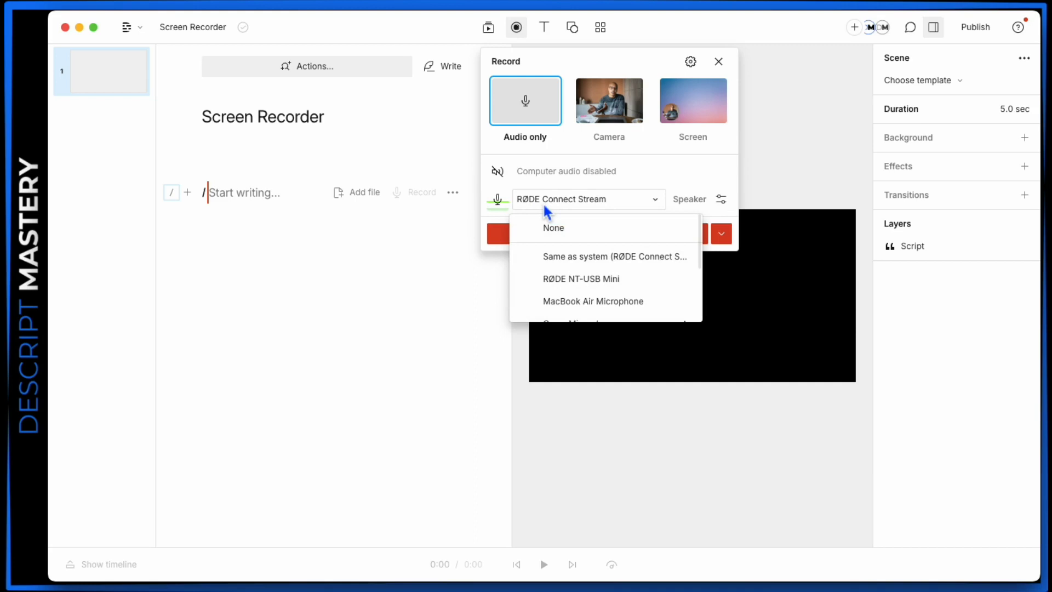
pyautogui.scroll(-3, 633, 274)
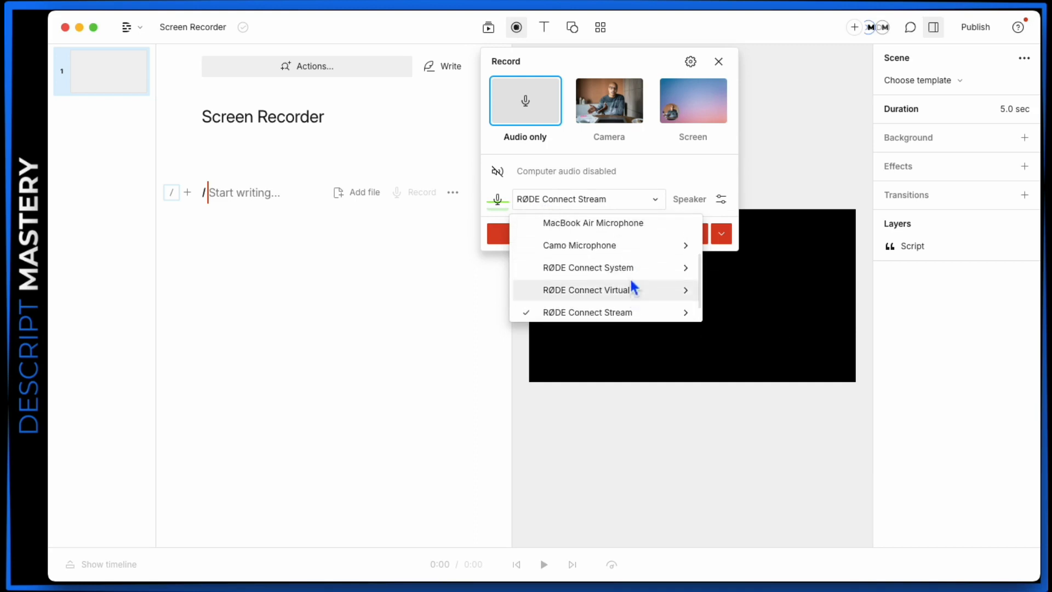
pyautogui.scroll(3, 625, 277)
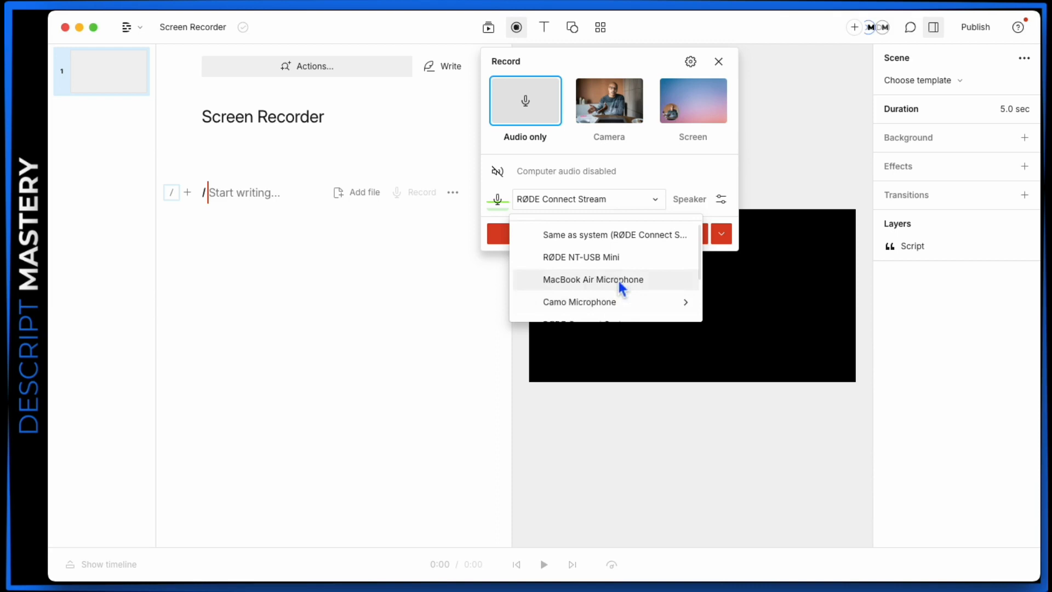
pyautogui.scroll(1, 618, 280)
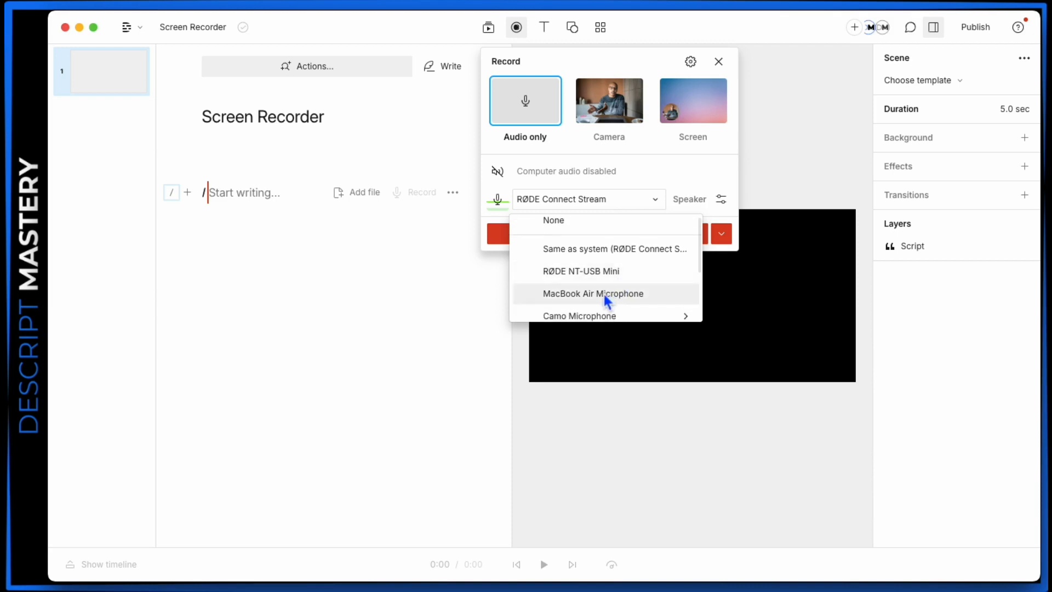
pyautogui.scroll(-1, 605, 299)
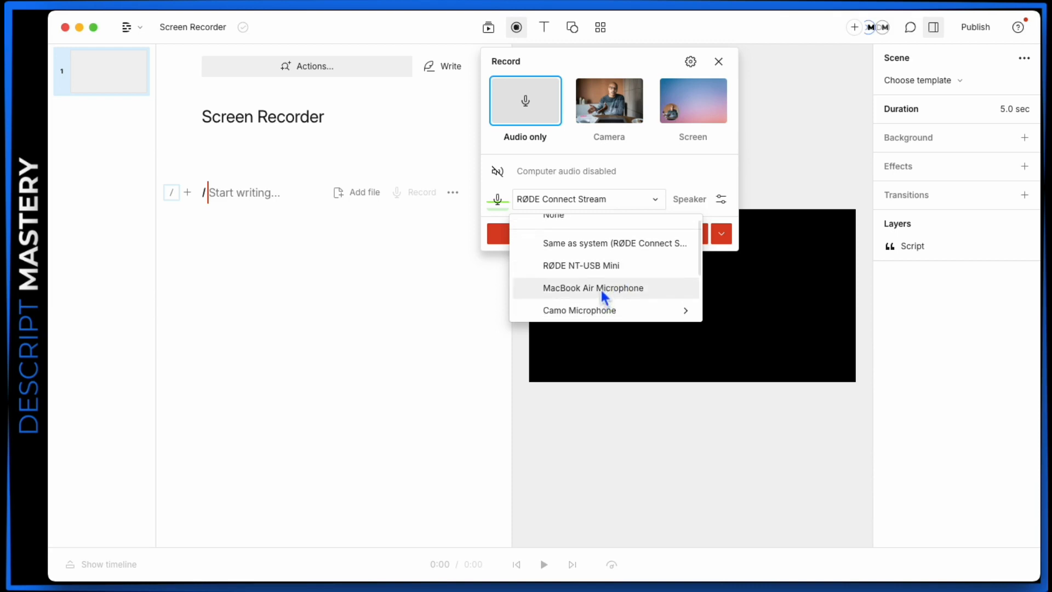
pyautogui.scroll(-1, 566, 270)
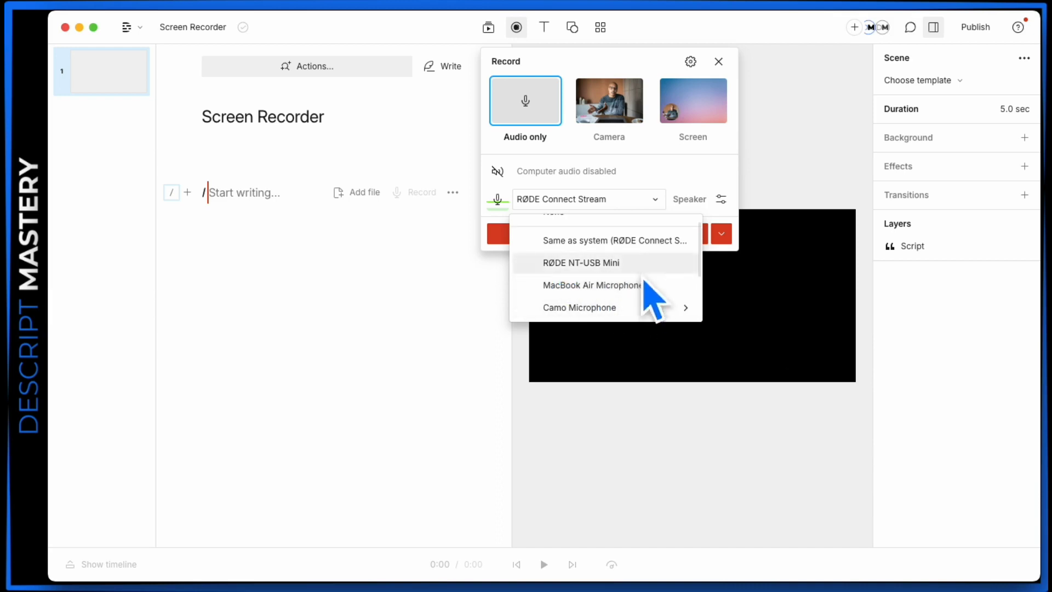
pyautogui.scroll(-2, 581, 271)
pyautogui.scroll(-3, 596, 269)
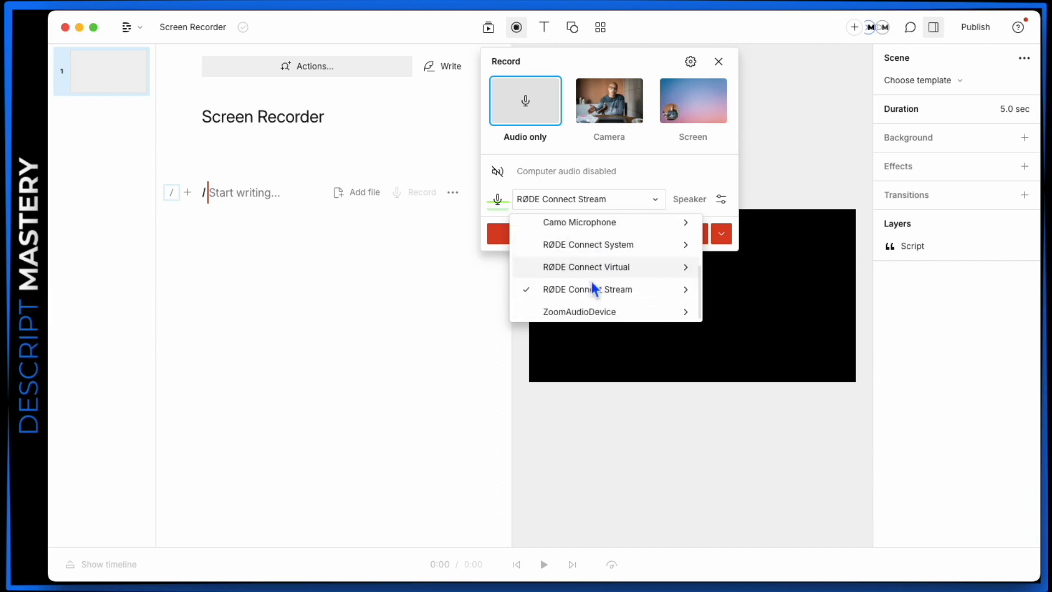
pyautogui.scroll(4, 593, 275)
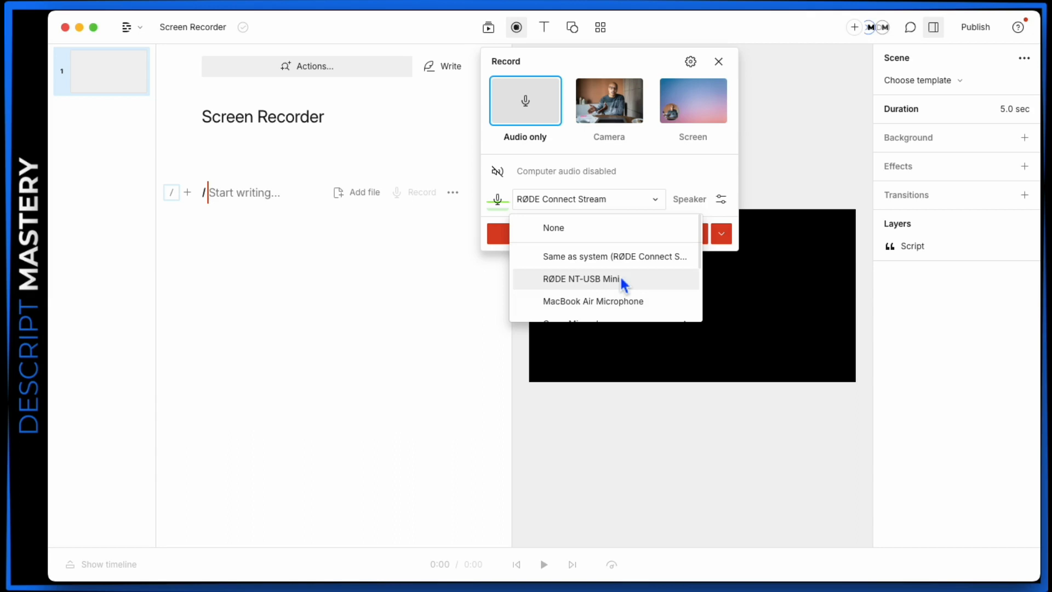
pyautogui.click(631, 205)
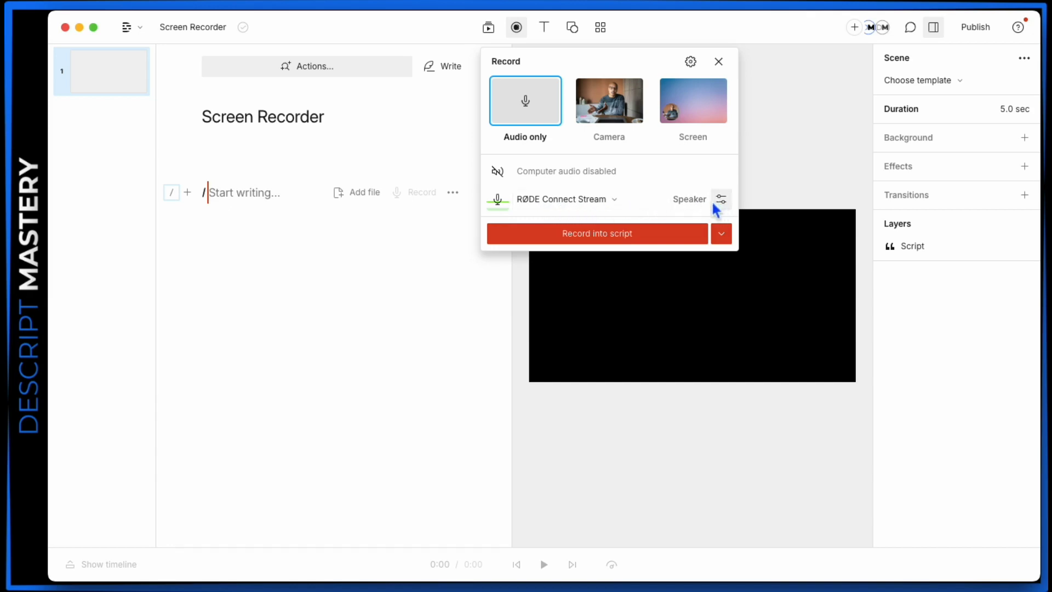
# Step: Assign a speaker name to the microphone and review its Studio Sound and Transcribe settings
pyautogui.click(689, 200)
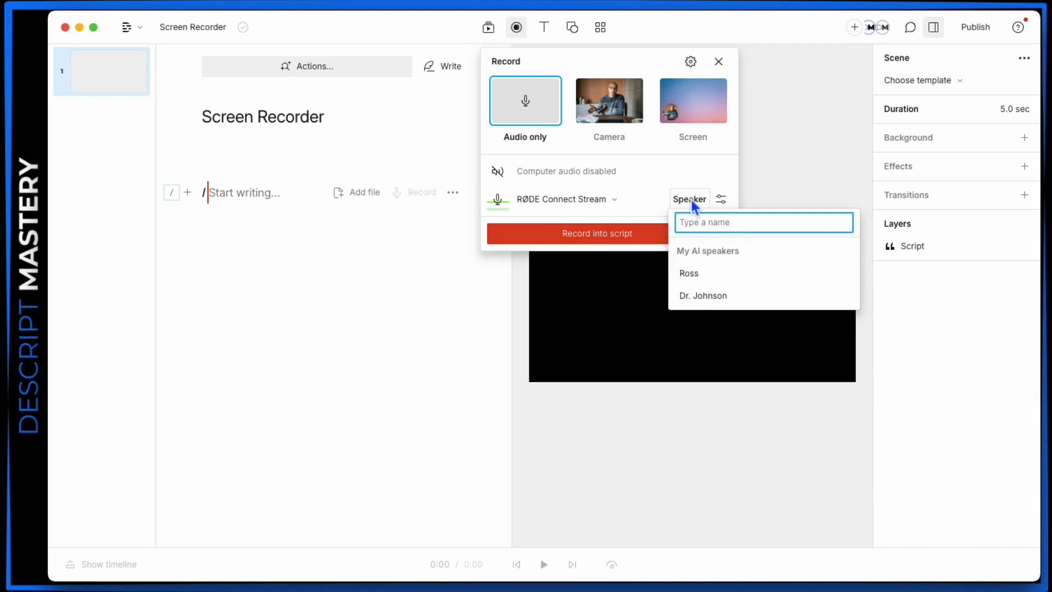
pyautogui.click(701, 277)
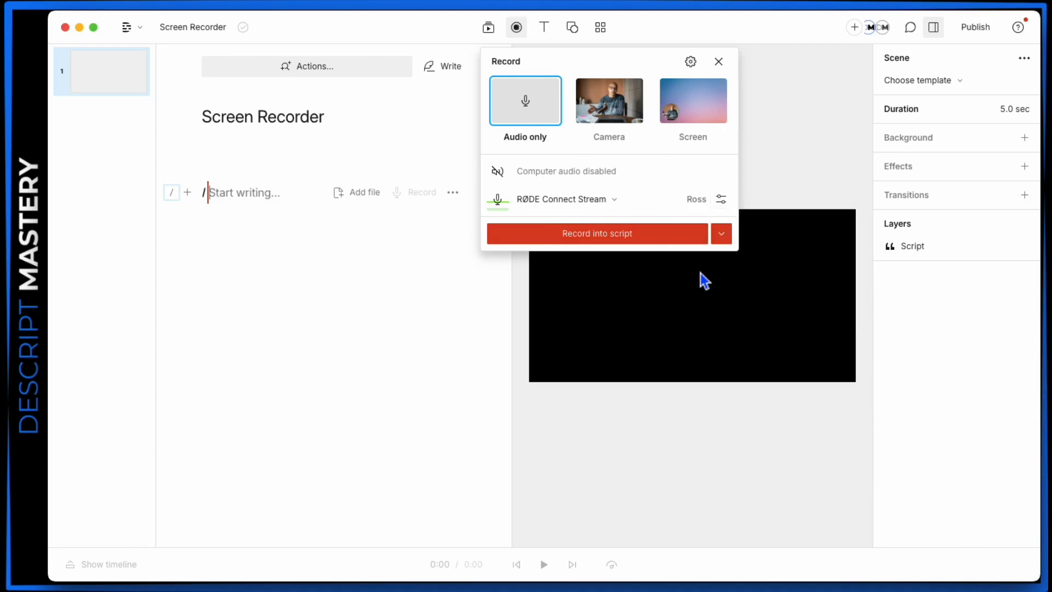
pyautogui.click(665, 204)
pyautogui.click(691, 204)
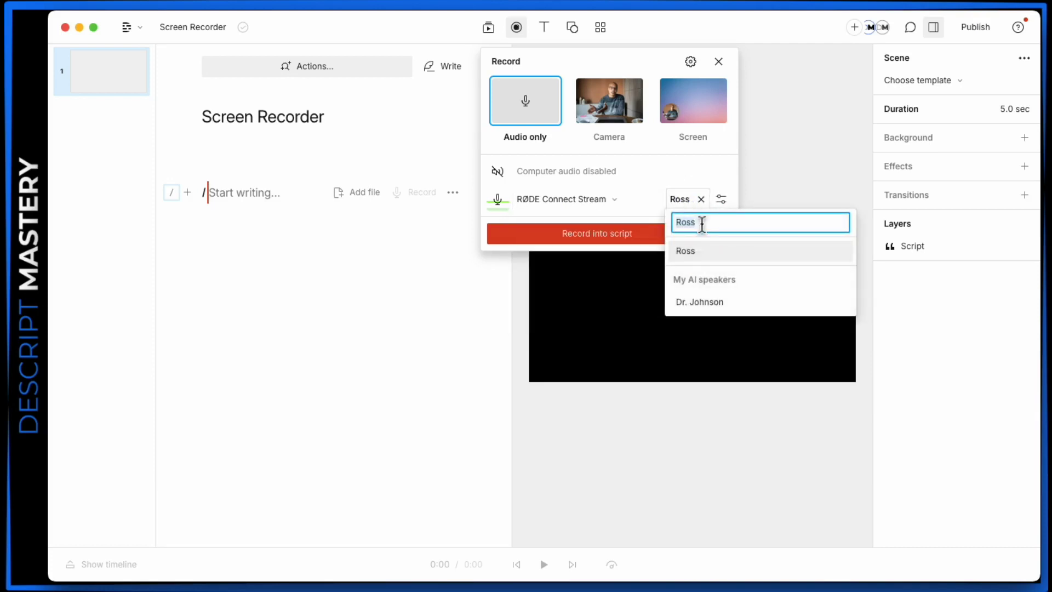
pyautogui.click(686, 224)
pyautogui.doubleClick(687, 226)
pyautogui.click(706, 180)
pyautogui.click(720, 200)
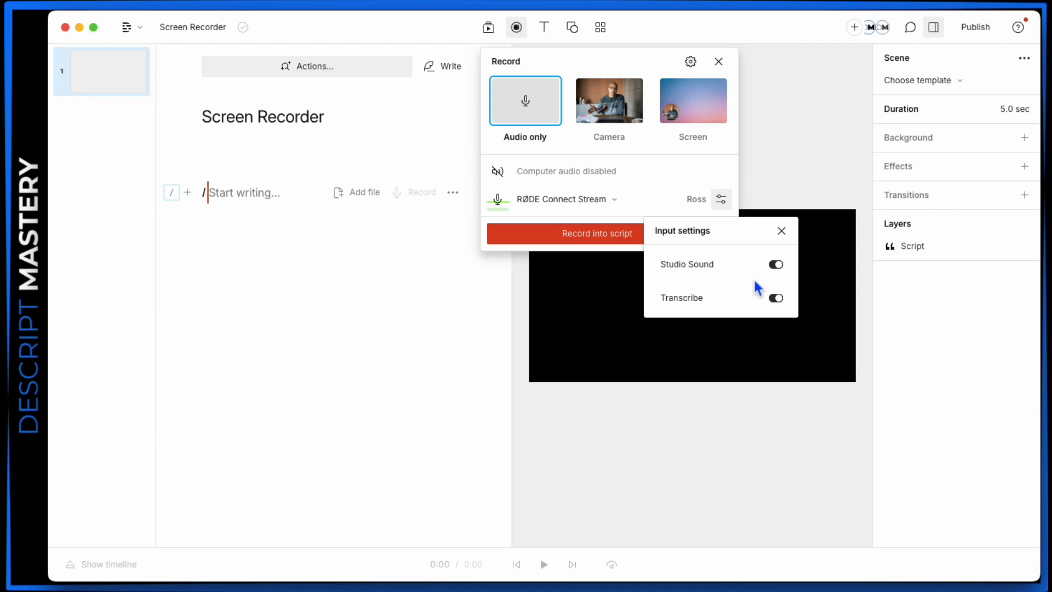
pyautogui.click(782, 231)
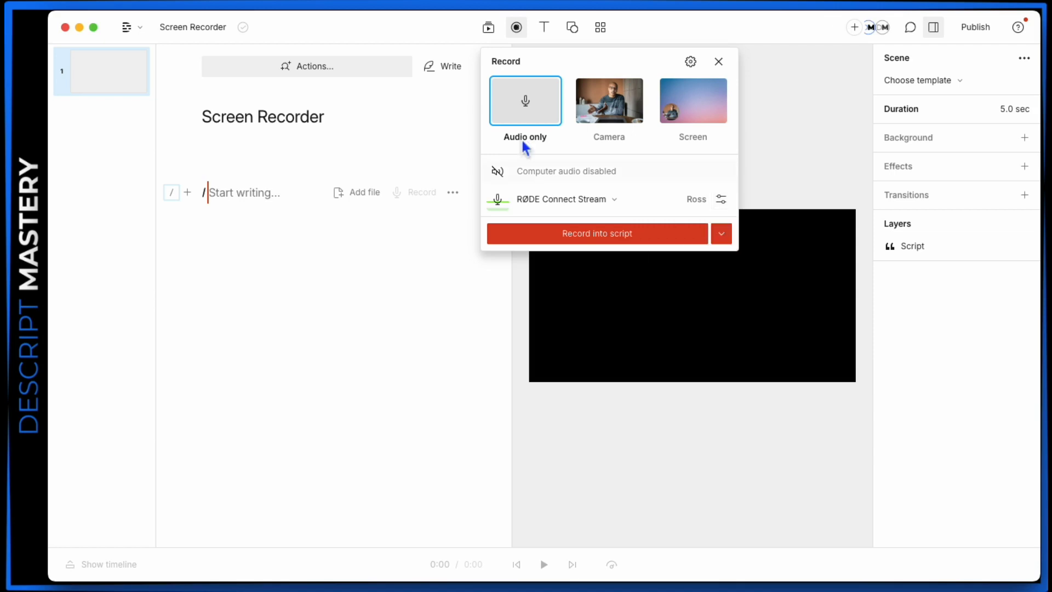
# Step: Switch to Camera, enlarge the webcam preview, and confirm FaceTime HD Camera in the device list
pyautogui.click(601, 106)
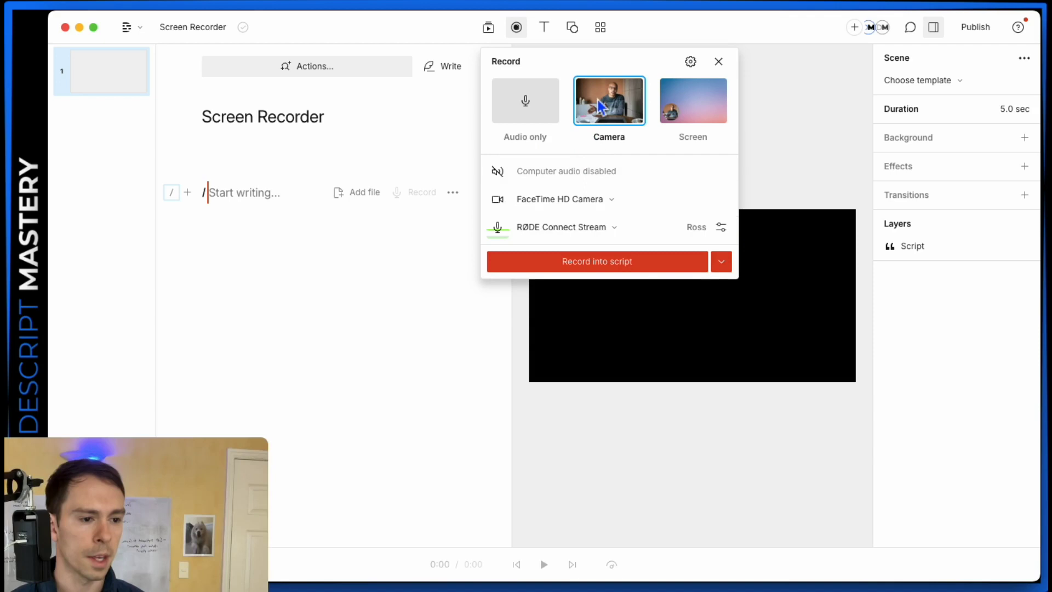
pyautogui.moveTo(262, 363); pyautogui.dragTo(327, 365)
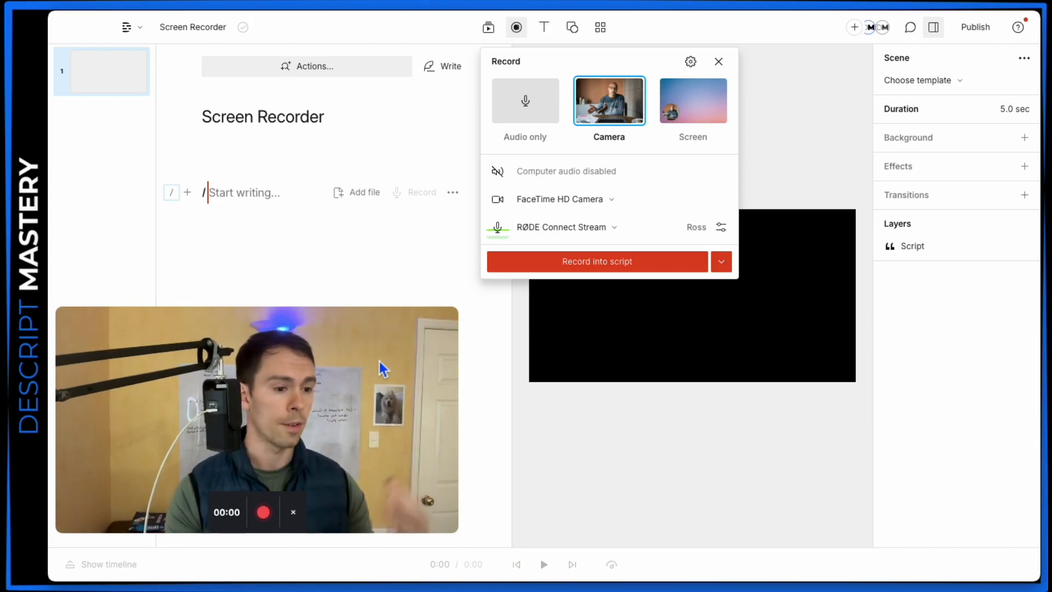
pyautogui.click(599, 199)
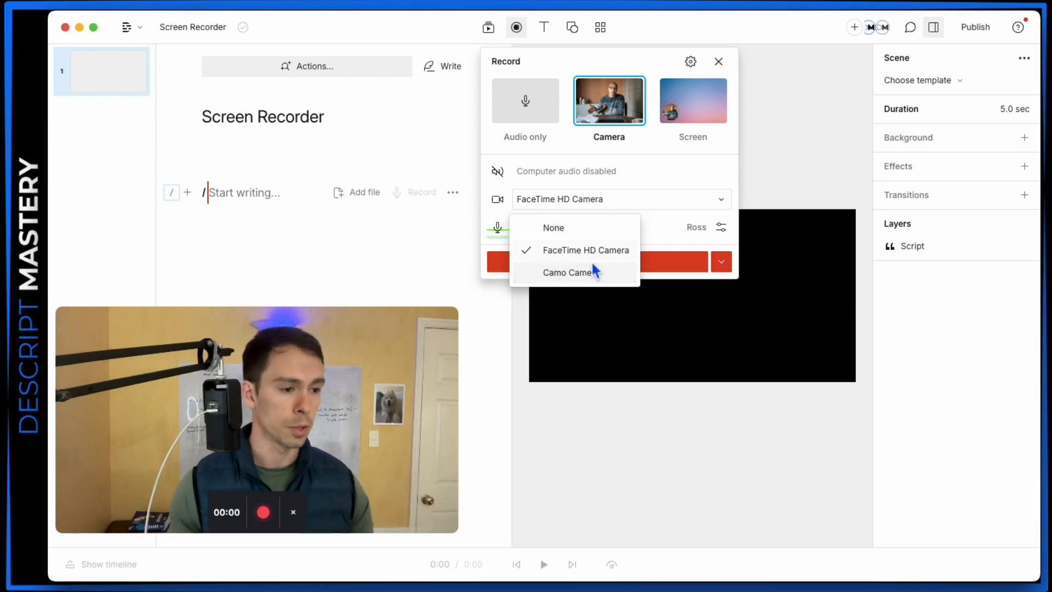
pyautogui.click(667, 198)
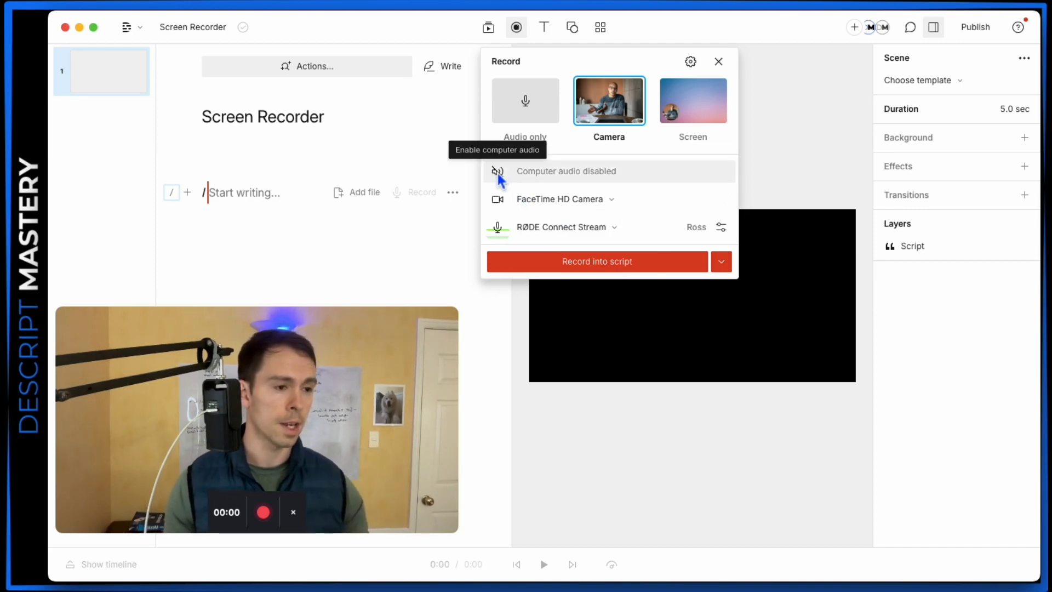
pyautogui.click(634, 207)
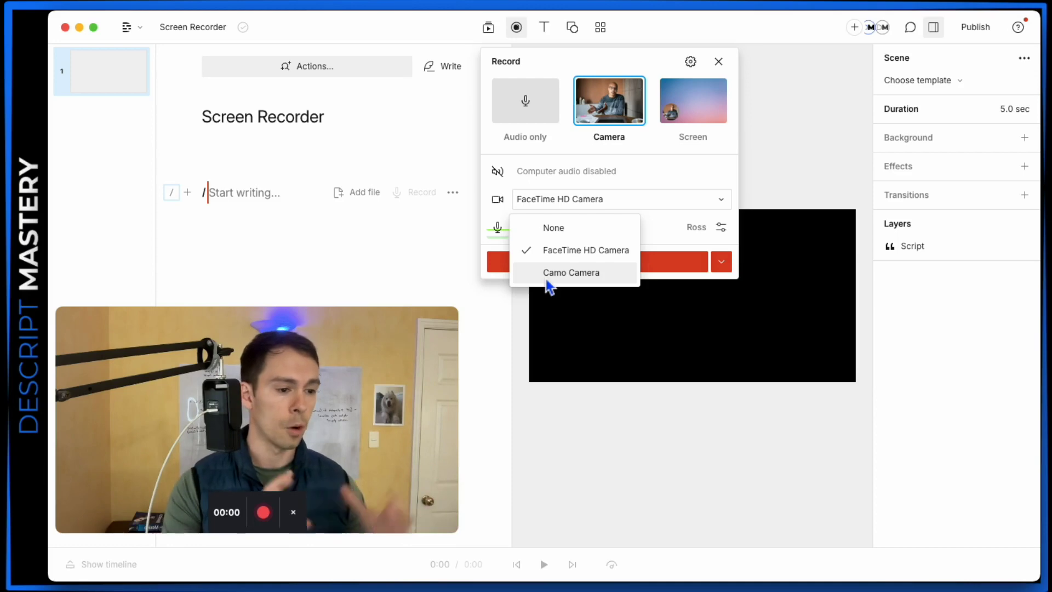
# Step: Close the camera list, toggle the camera off and on, reselect Camera, and check mic Input settings
pyautogui.click(566, 256)
pyautogui.click(496, 200)
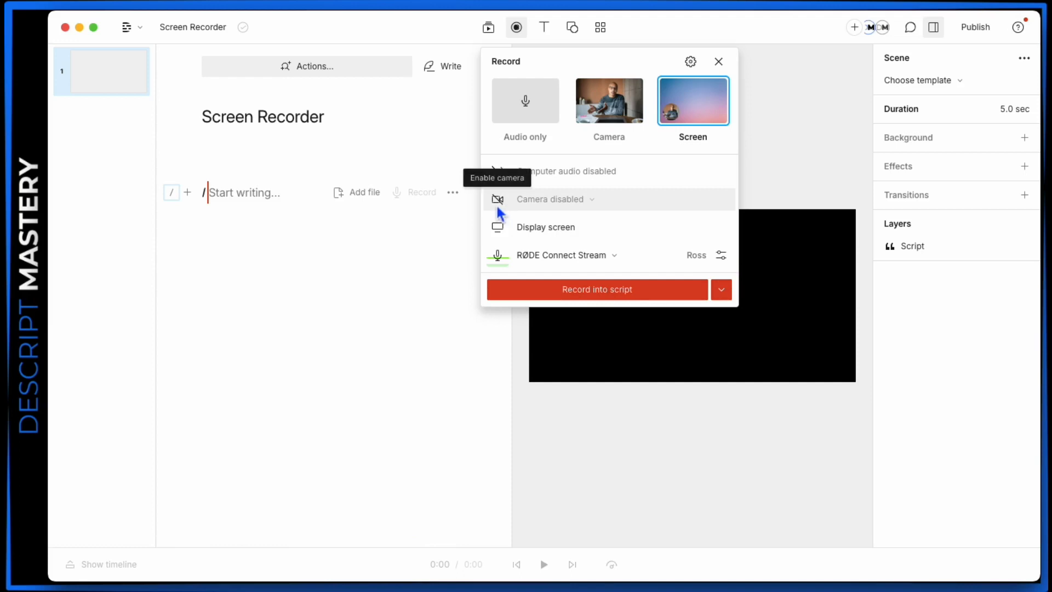
pyautogui.click(498, 207)
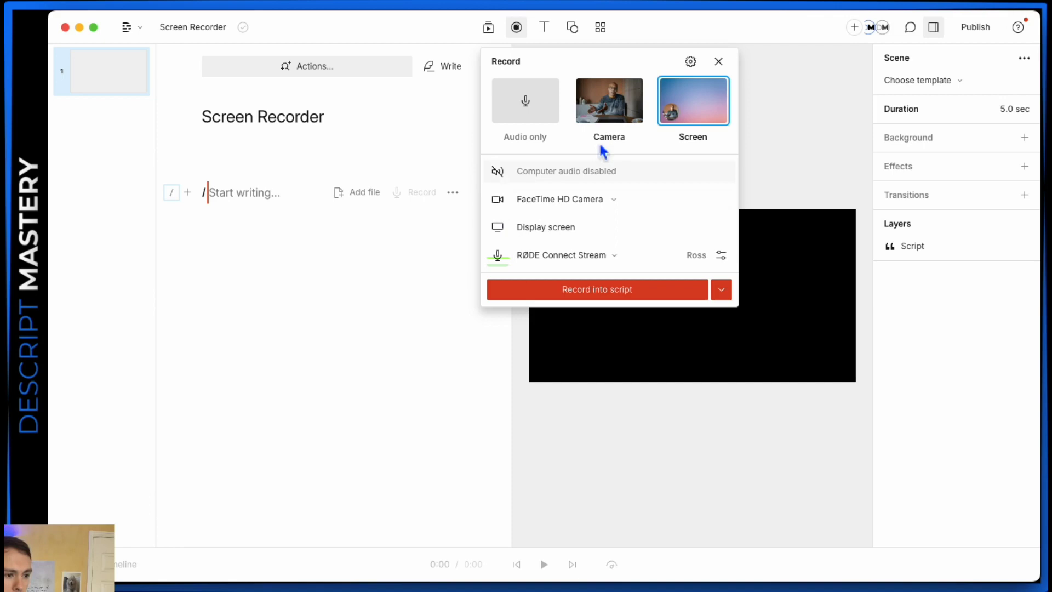
pyautogui.click(613, 131)
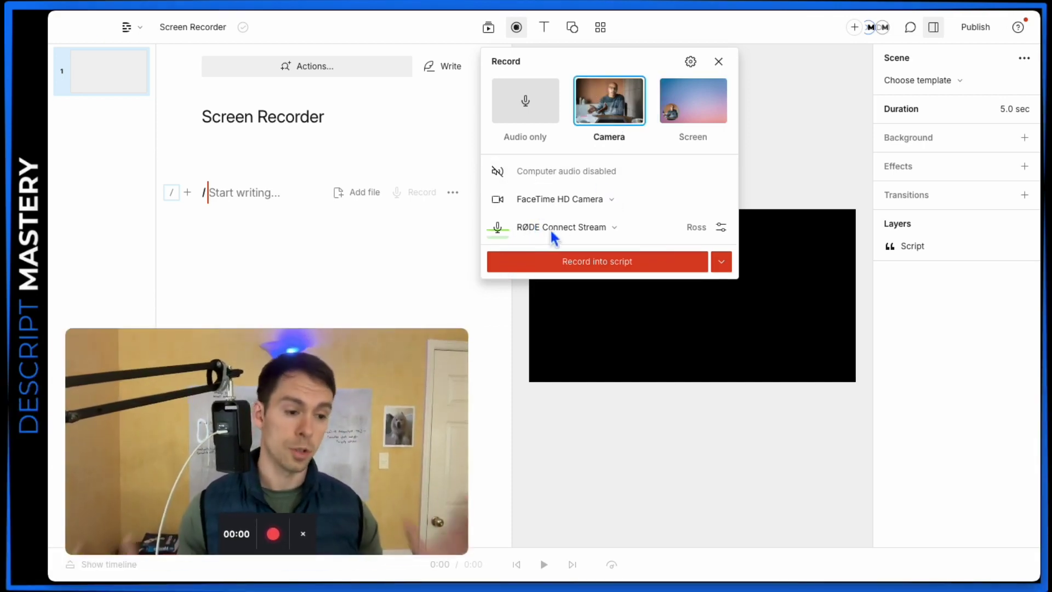
pyautogui.click(723, 230)
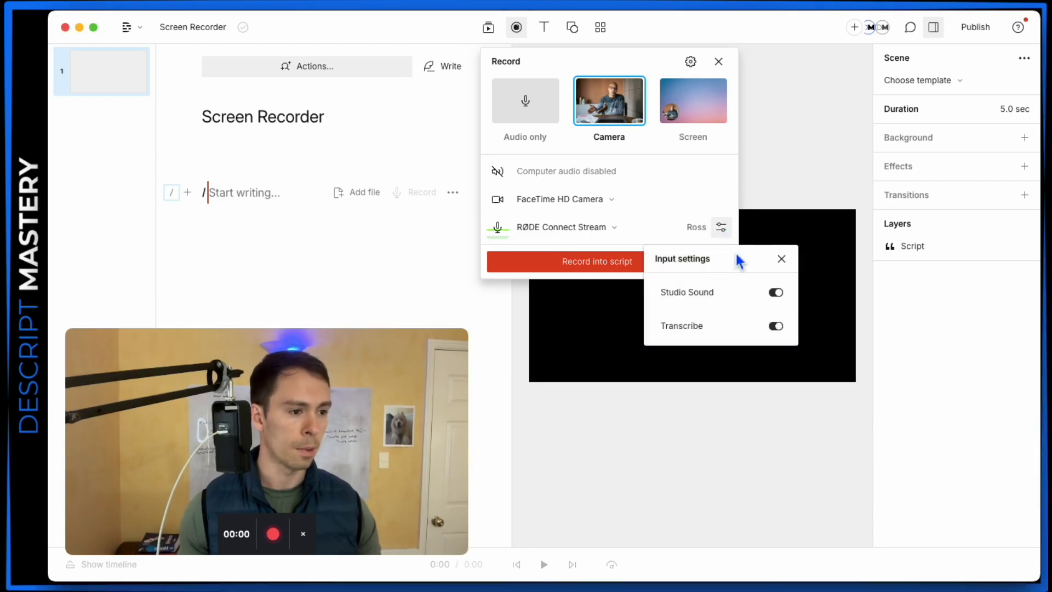
pyautogui.click(724, 228)
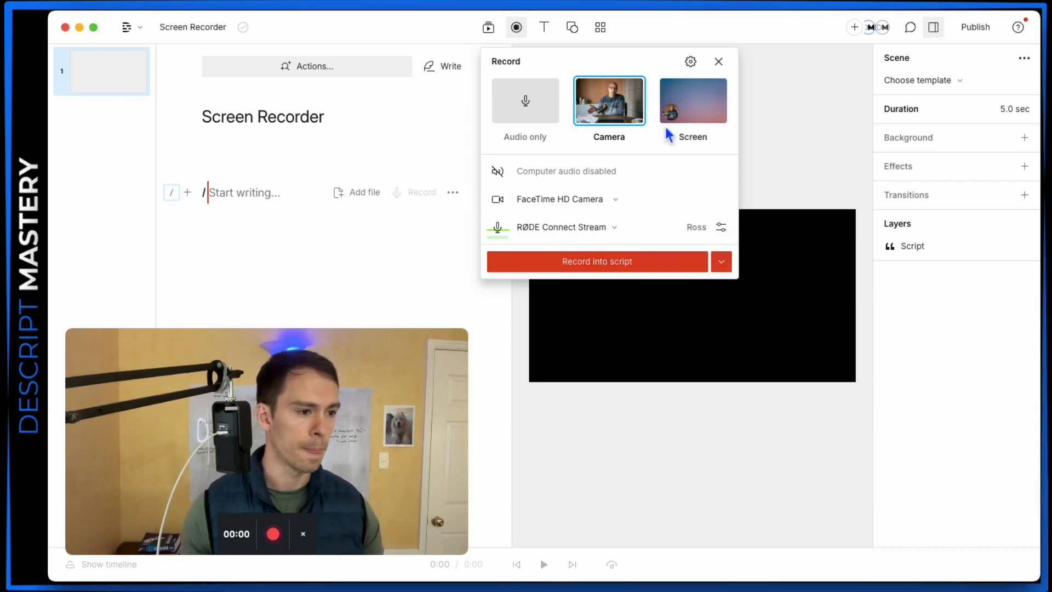
# Step: Select Screen as the source, toggle the camera and microphone off and on, then reselect Screen
pyautogui.click(684, 126)
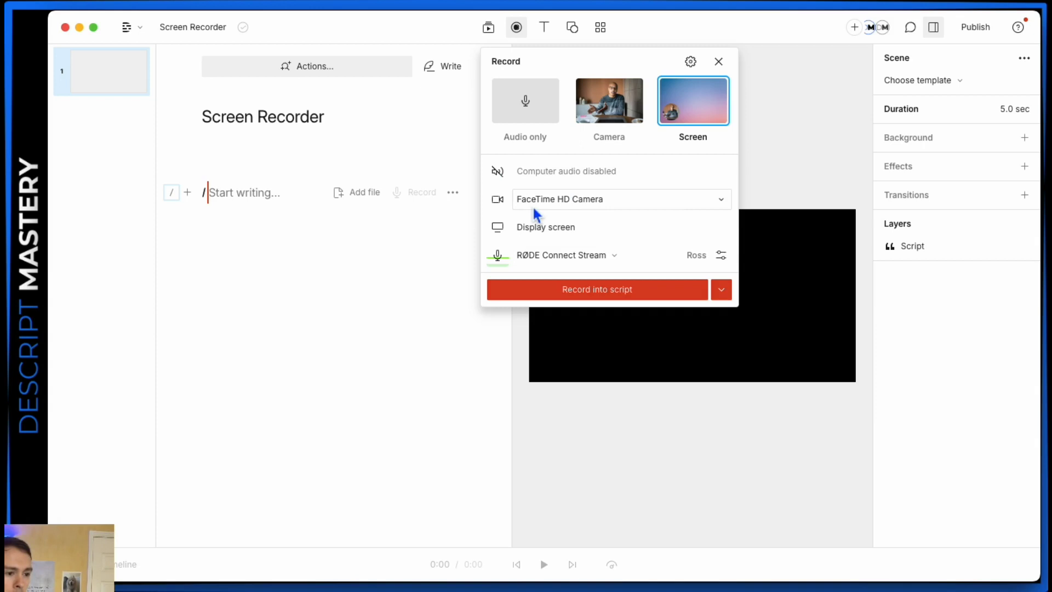
pyautogui.click(498, 199)
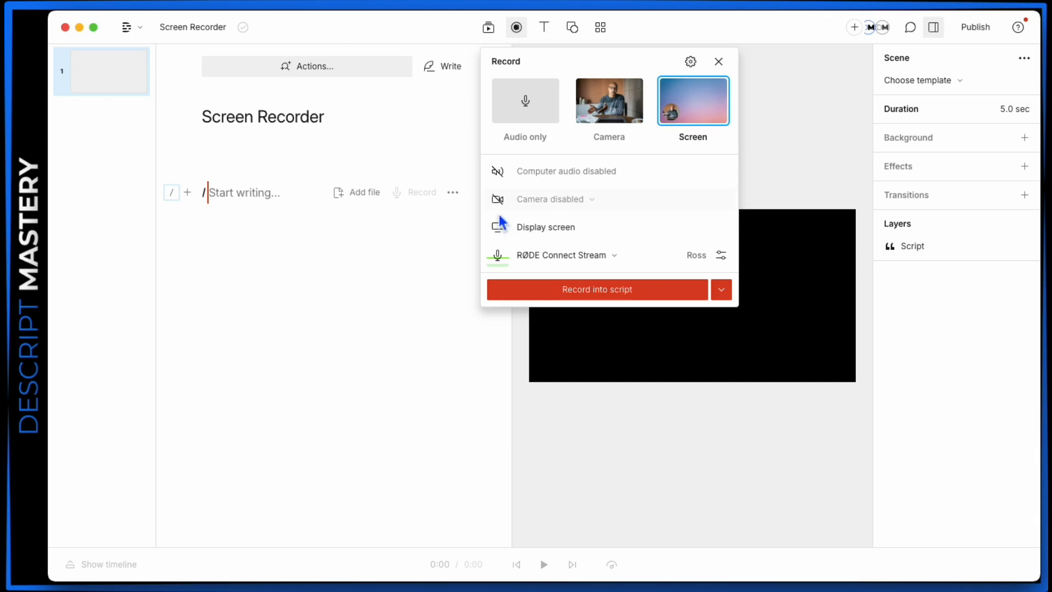
pyautogui.click(498, 201)
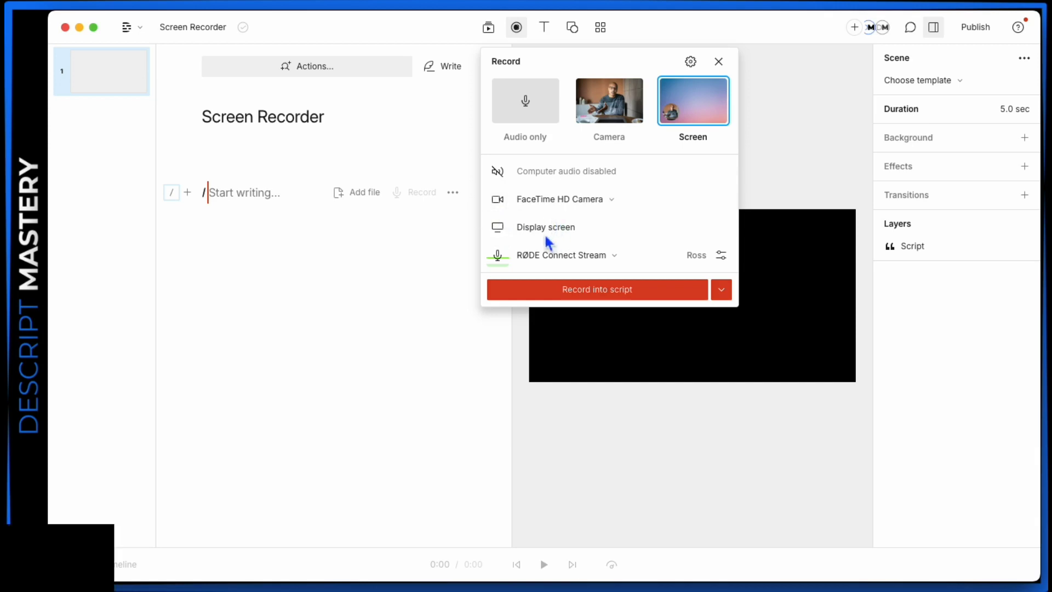
pyautogui.click(501, 230)
pyautogui.click(500, 230)
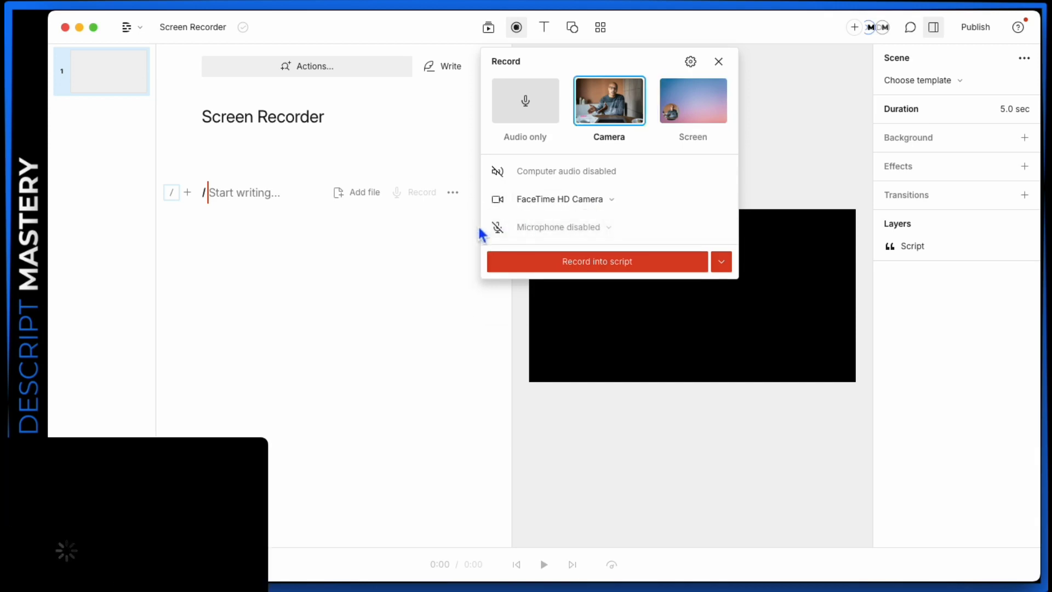
pyautogui.click(497, 228)
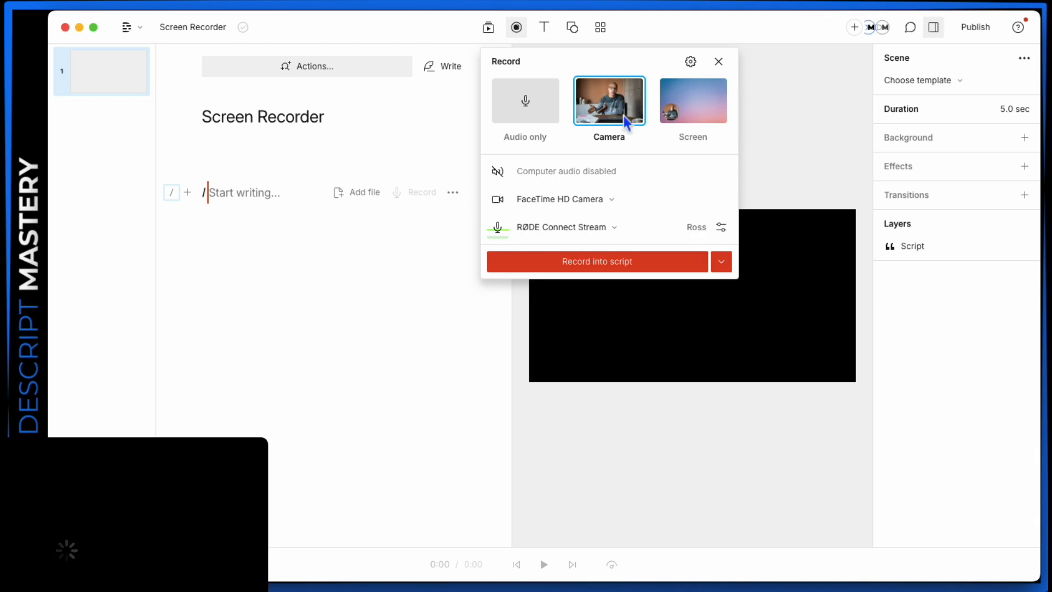
pyautogui.click(680, 118)
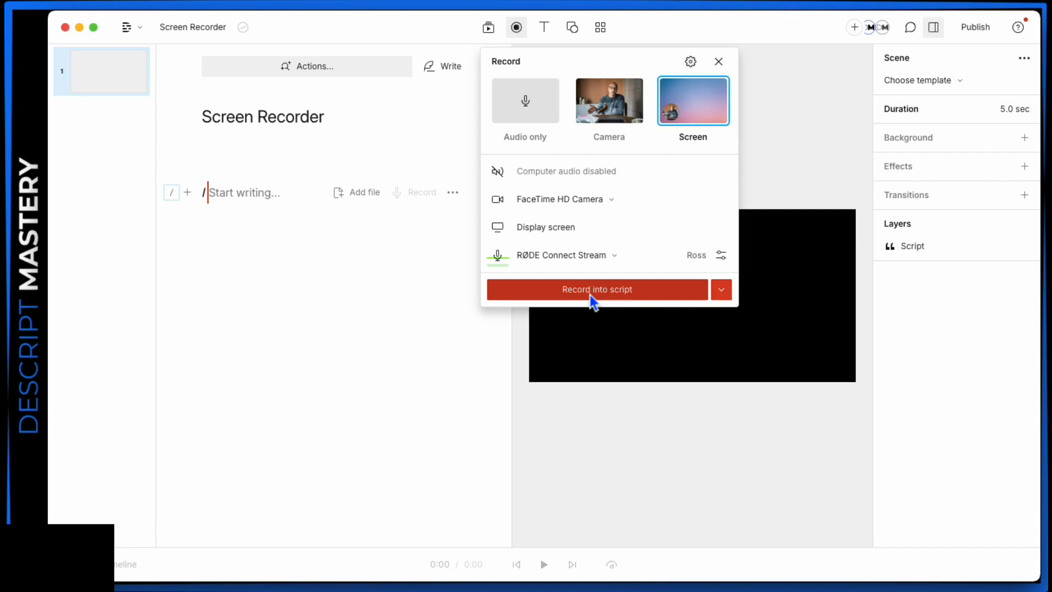
# Step: Check the Record into script placement options, then start recording into the script
pyautogui.click(721, 291)
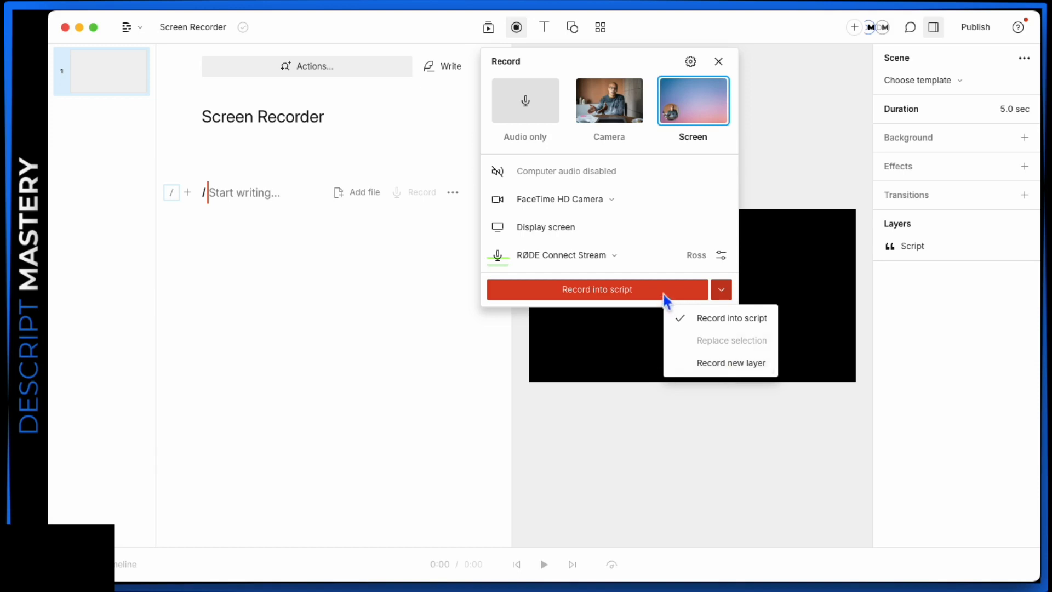
pyautogui.click(721, 290)
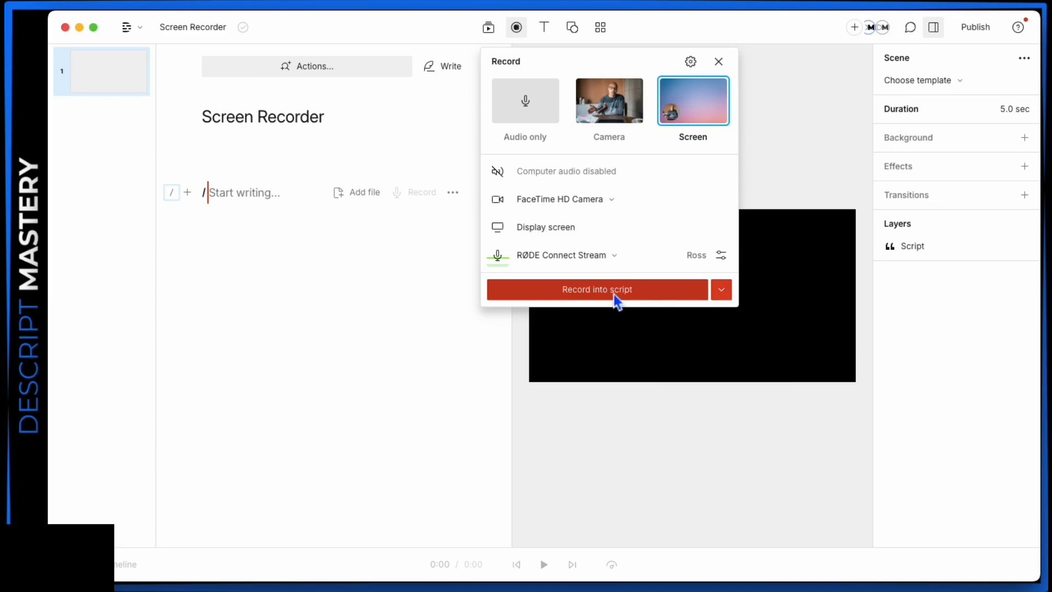
pyautogui.click(597, 289)
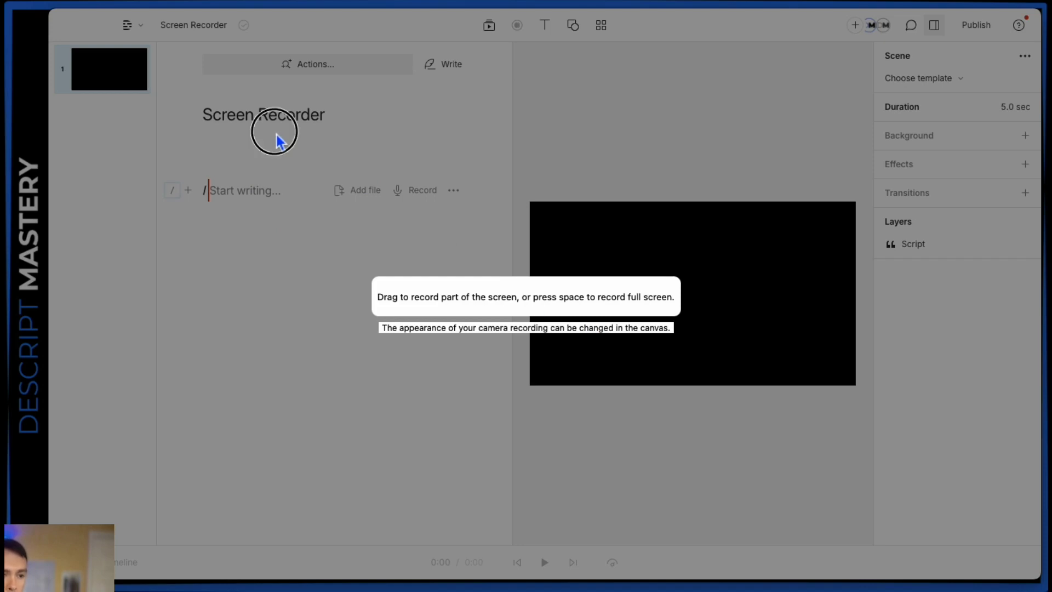
# Step: Draw a 512x426 capture area and move it over the preview canvas
pyautogui.moveTo(280, 138)
pyautogui.mouseDown()
pyautogui.moveTo(401, 281)
pyautogui.moveTo(571, 413)
pyautogui.moveTo(629, 427)
pyautogui.mouseUp()
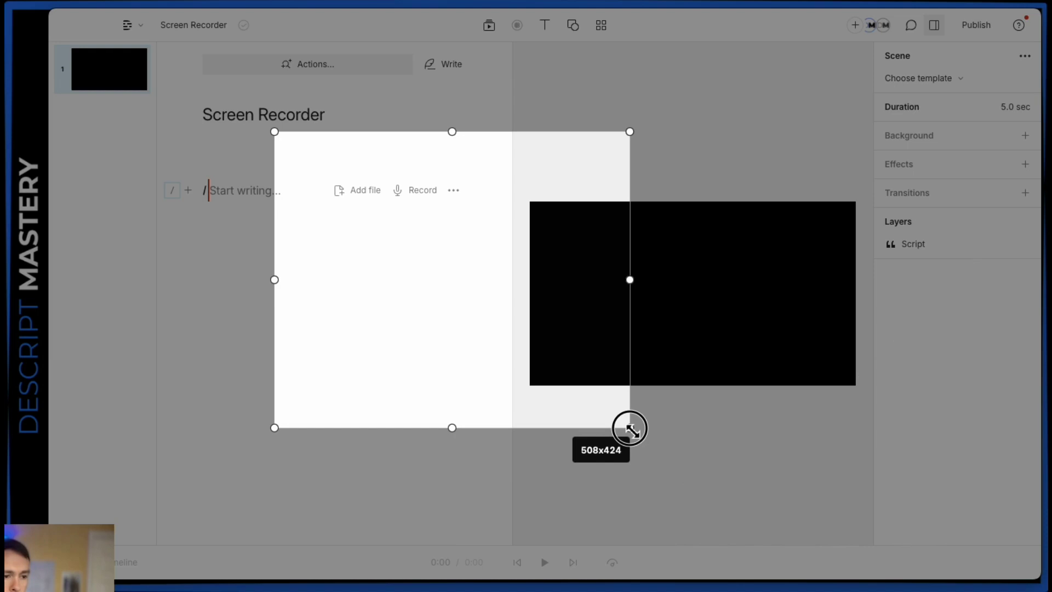
pyautogui.moveTo(630, 428); pyautogui.dragTo(630, 428)
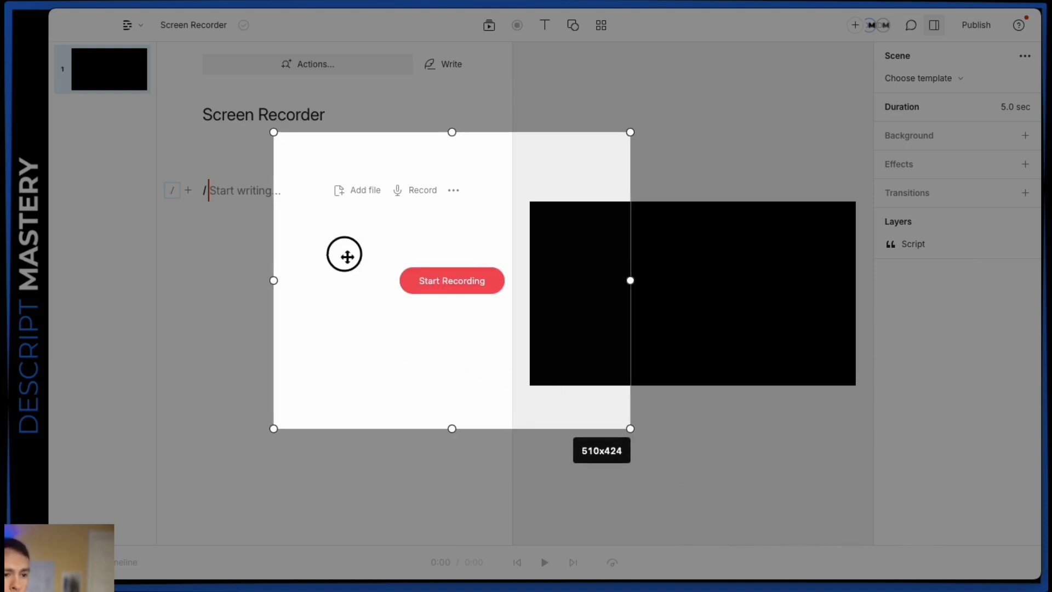
pyautogui.moveTo(345, 252); pyautogui.dragTo(592, 273)
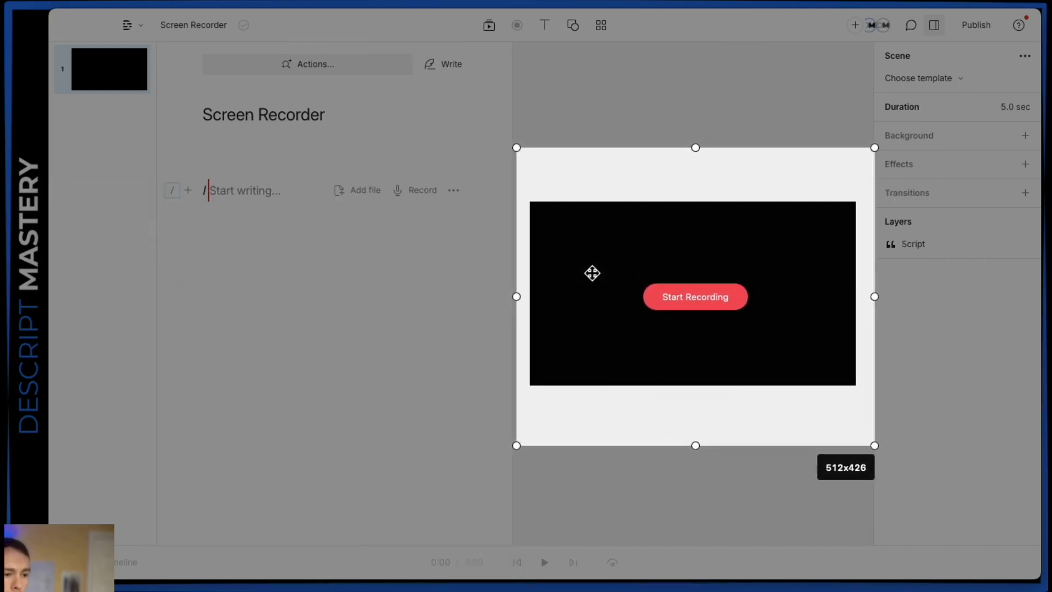
# Step: Begin capturing the framed 512x426 canvas area
pyautogui.click(734, 302)
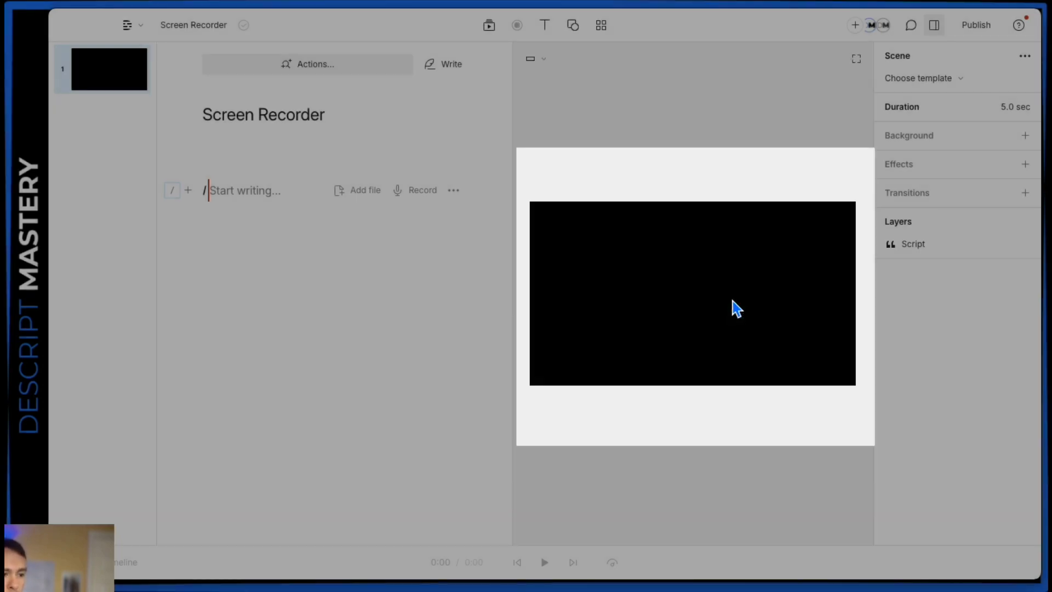
# Step: Stop the recording to get a 24.8-second transcribed clip, then select the webcam overlay in the preview
pyautogui.click(518, 30)
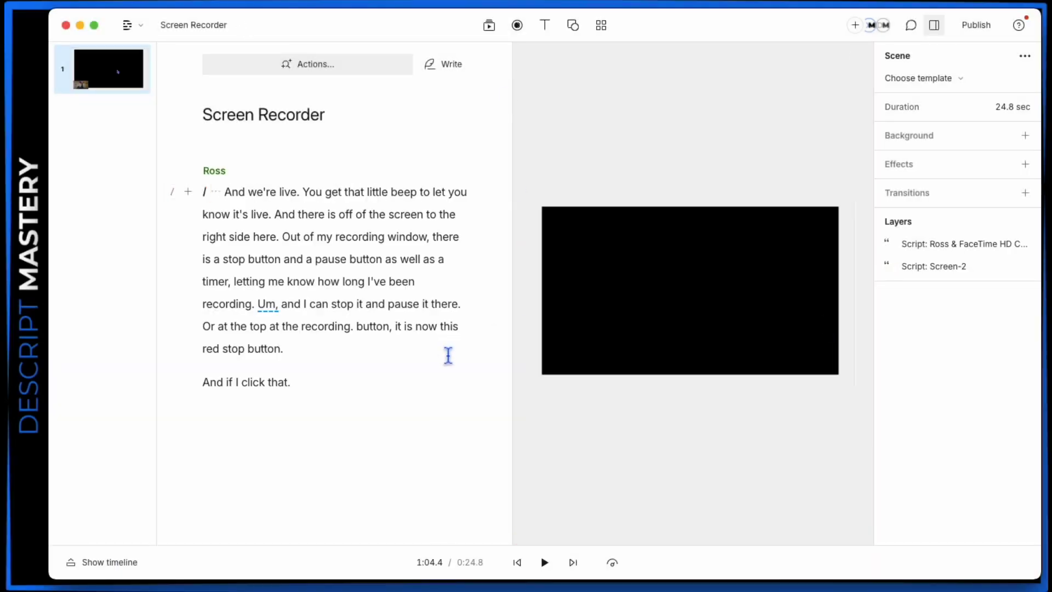
pyautogui.moveTo(235, 191); pyautogui.dragTo(371, 380)
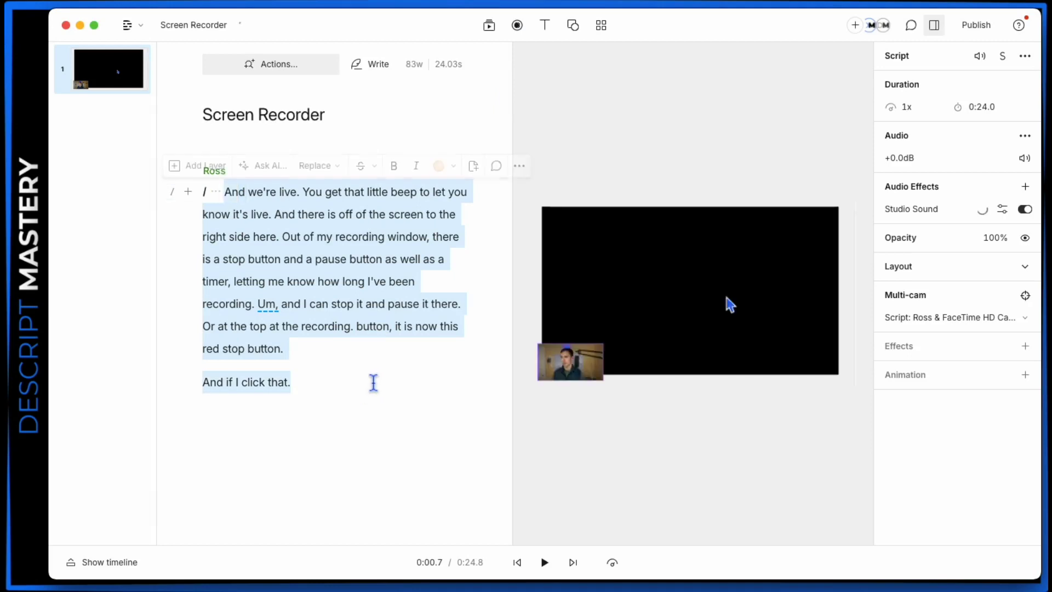
pyautogui.click(357, 355)
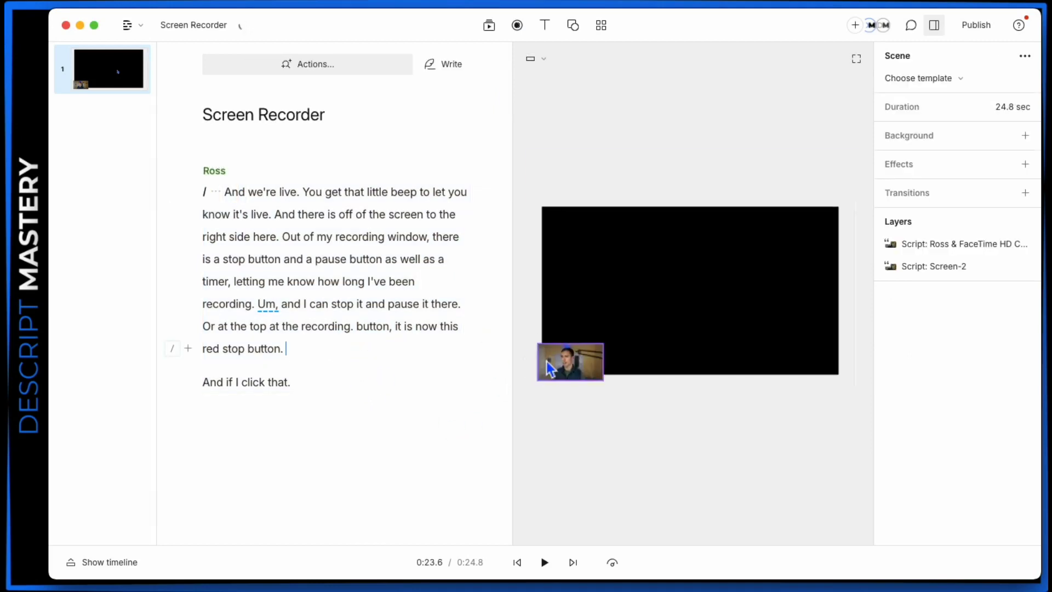
pyautogui.click(564, 359)
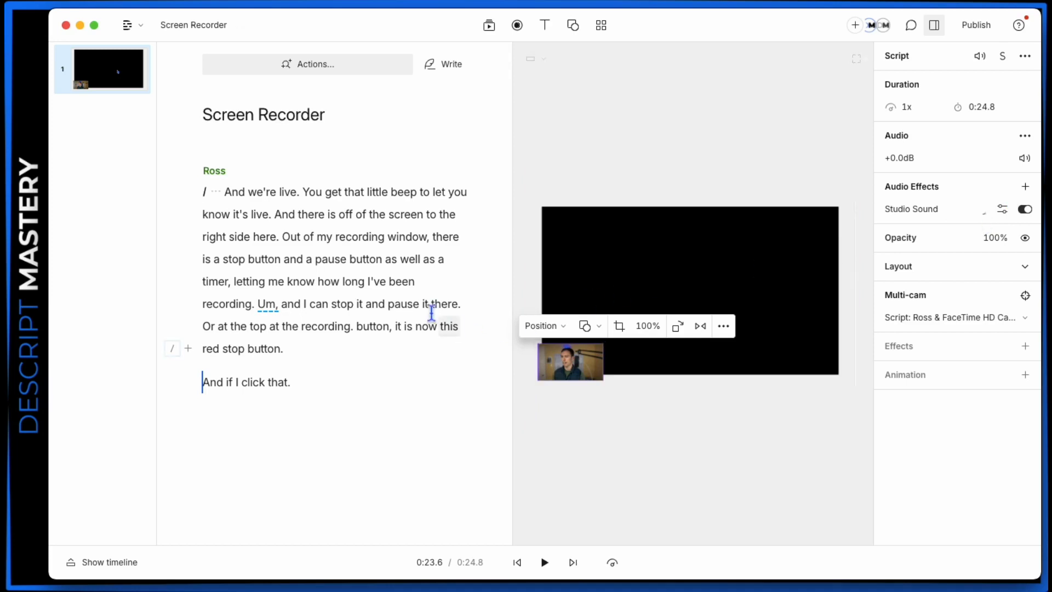
# Step: Show and enlarge the timeline, select the screen layer, and reopen the recording options with Screen chosen
pyautogui.click(109, 562)
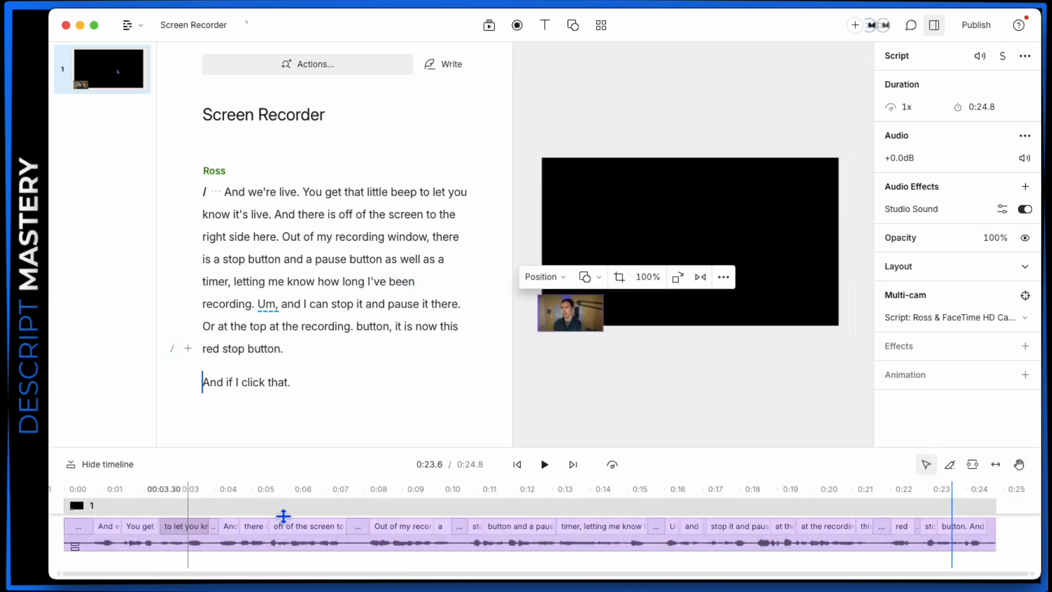
pyautogui.moveTo(367, 454); pyautogui.dragTo(366, 363)
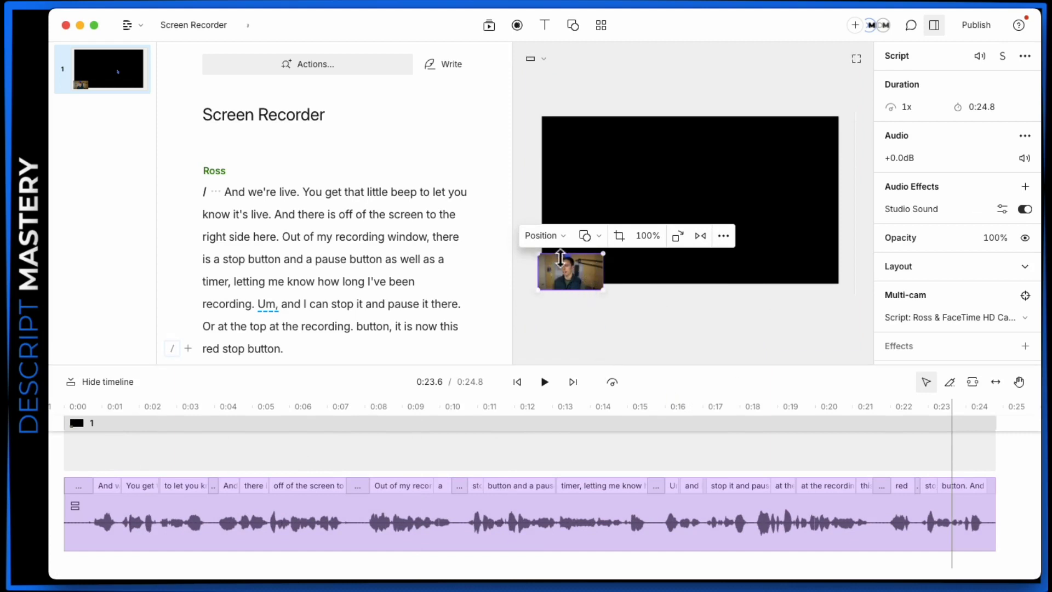
pyautogui.click(733, 158)
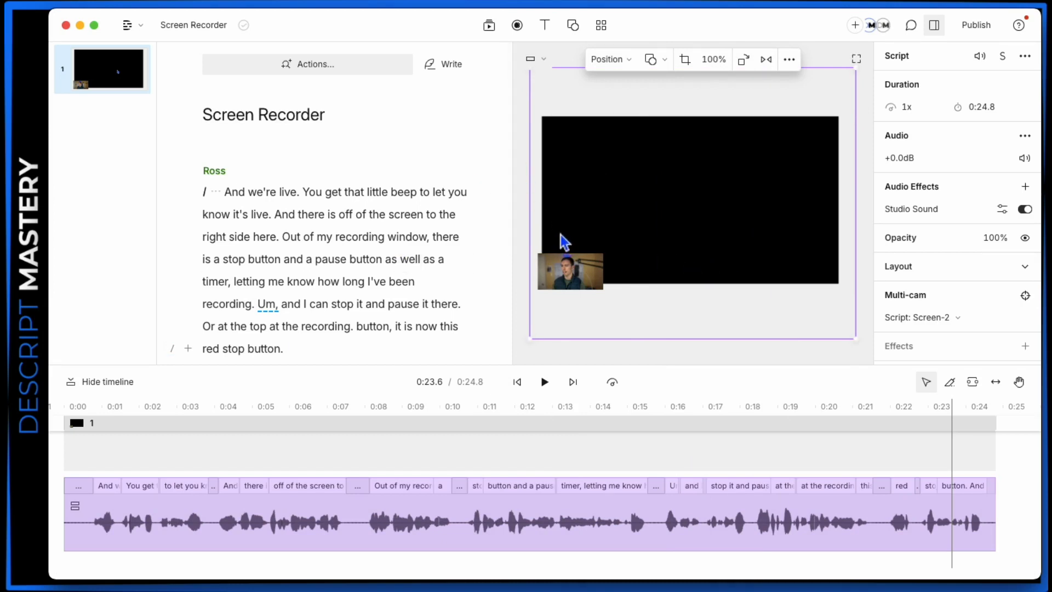
pyautogui.click(523, 28)
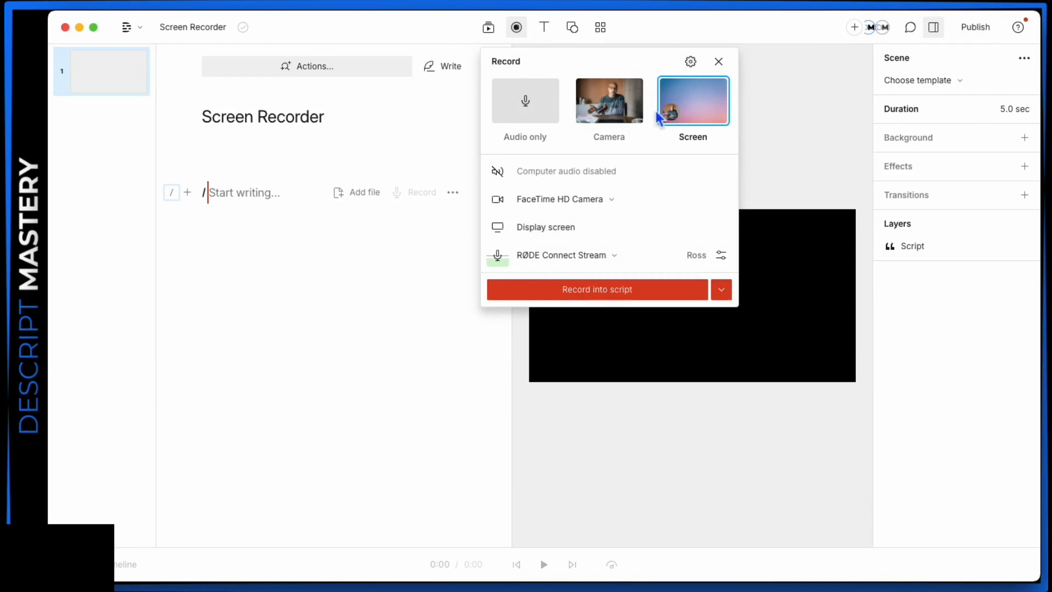
# Step: Review the Recorder settings, keeping English transcription and 1080p default resolution
pyautogui.click(694, 63)
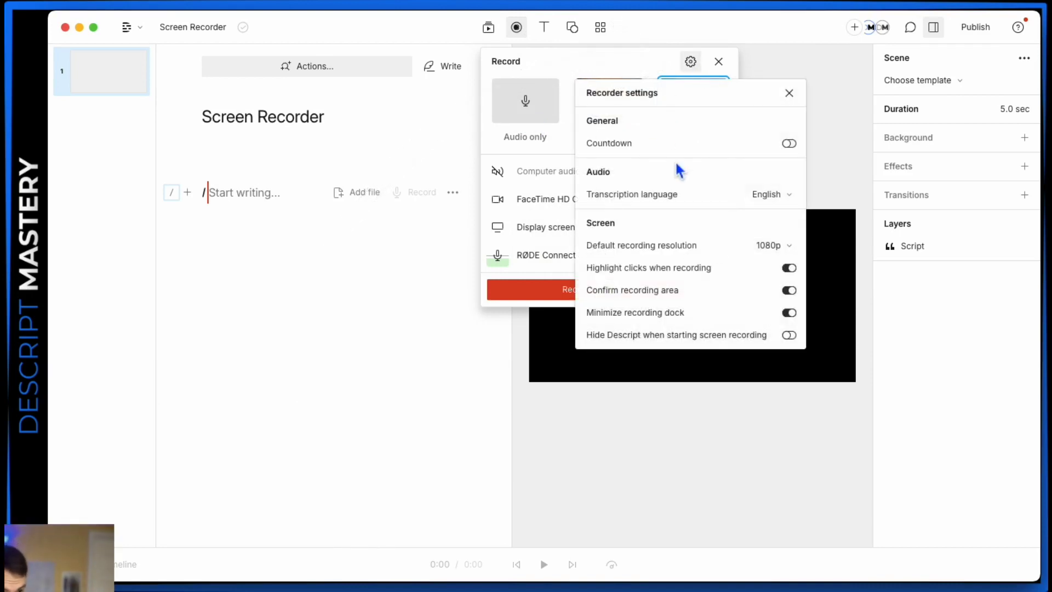
pyautogui.click(788, 145)
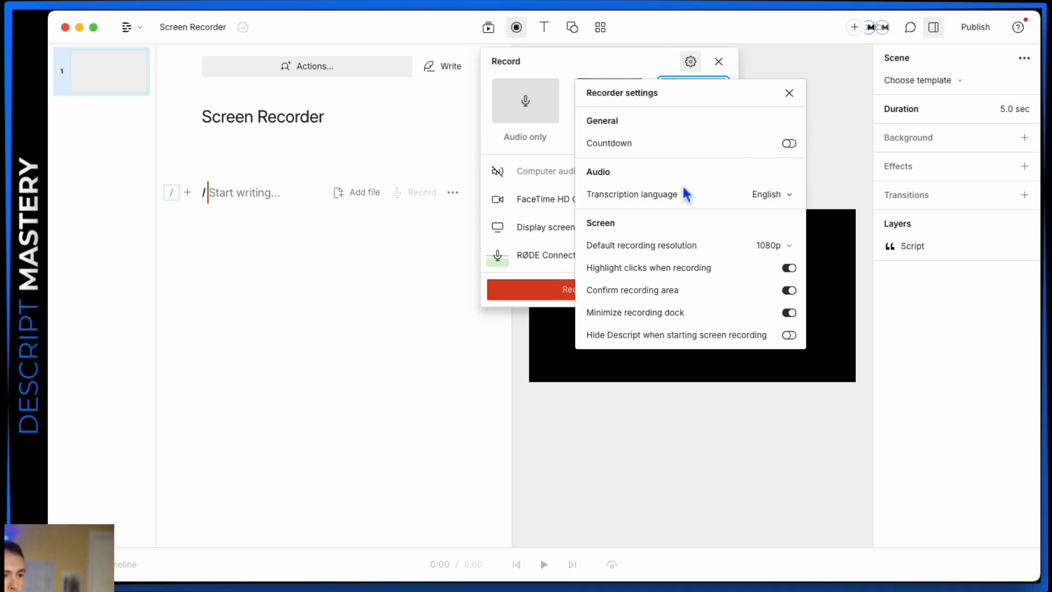
pyautogui.click(763, 198)
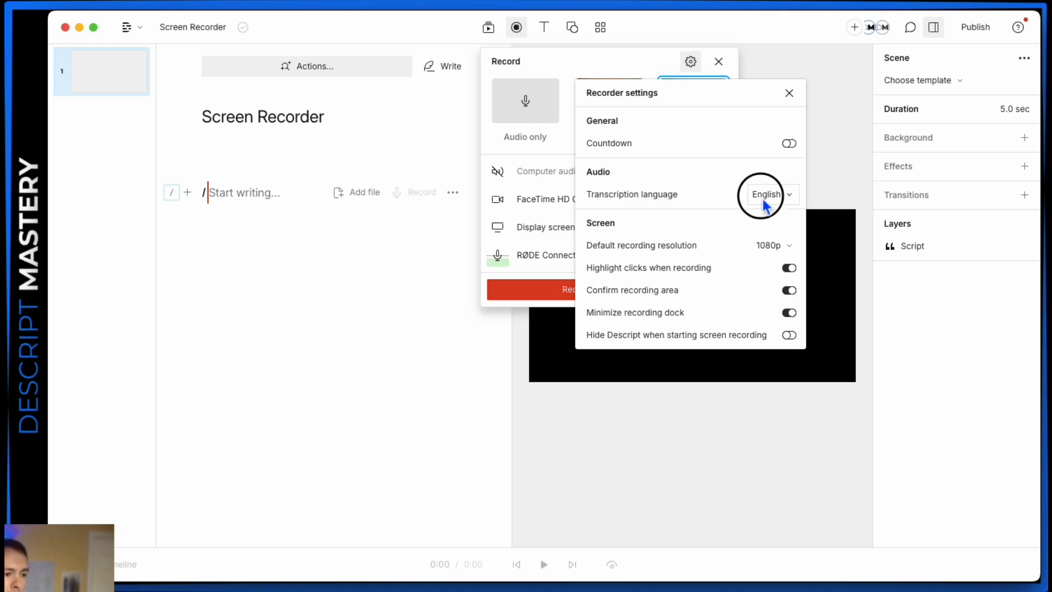
pyautogui.click(764, 194)
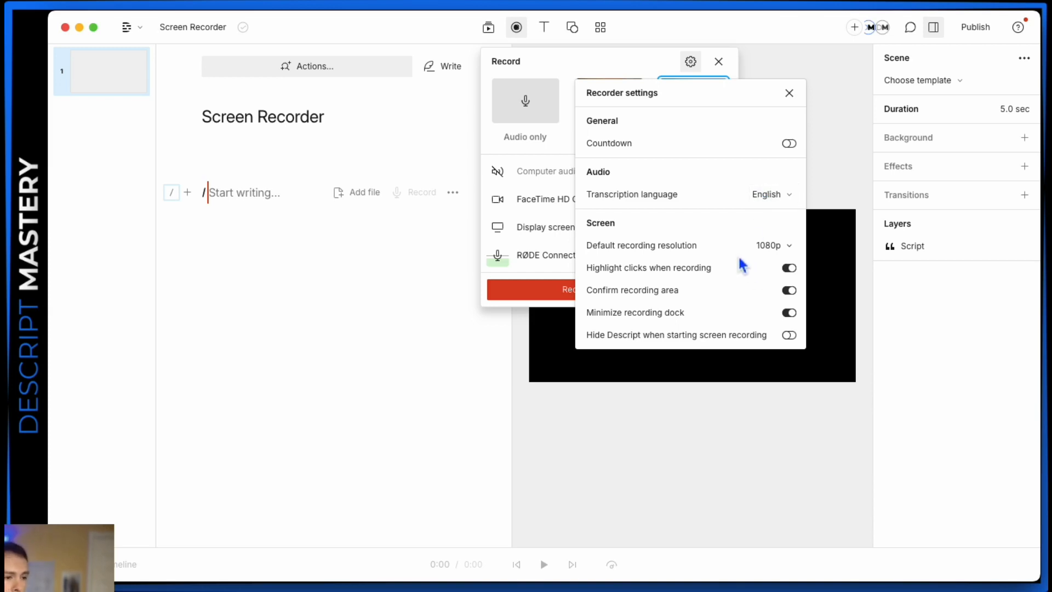
pyautogui.click(777, 247)
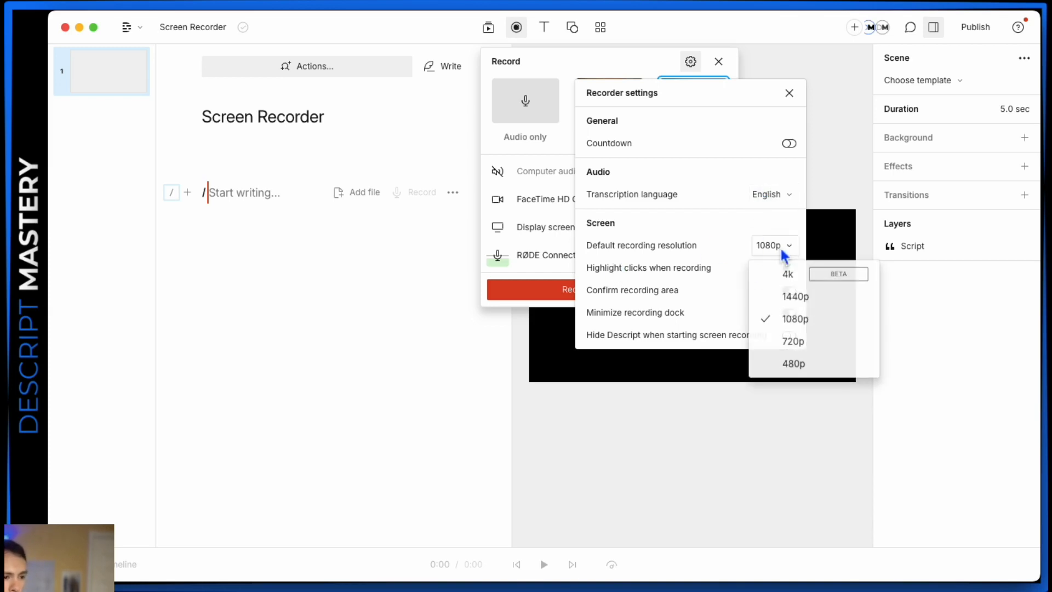
pyautogui.click(794, 323)
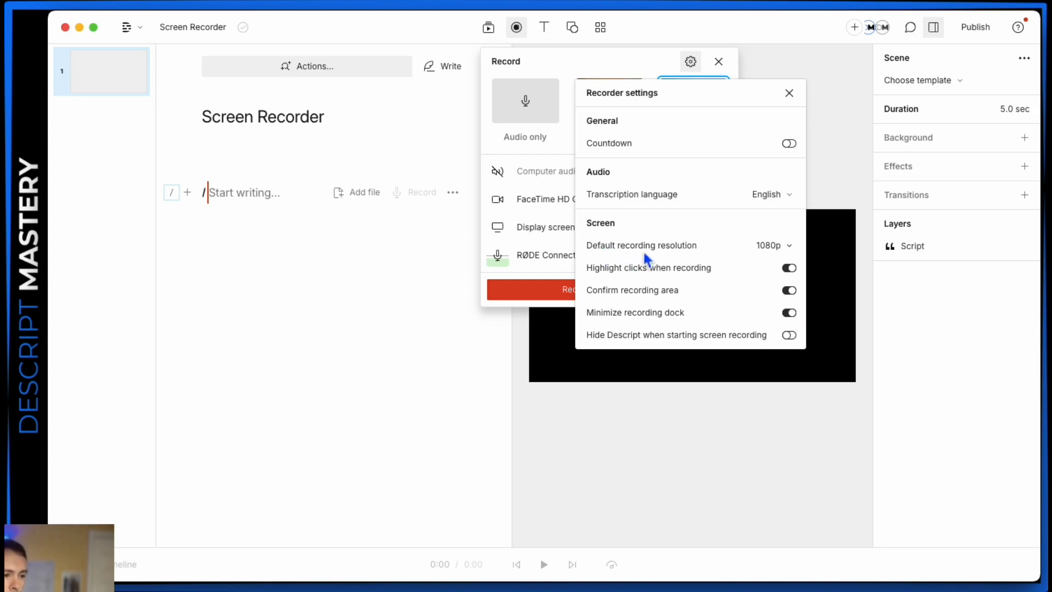
pyautogui.click(767, 247)
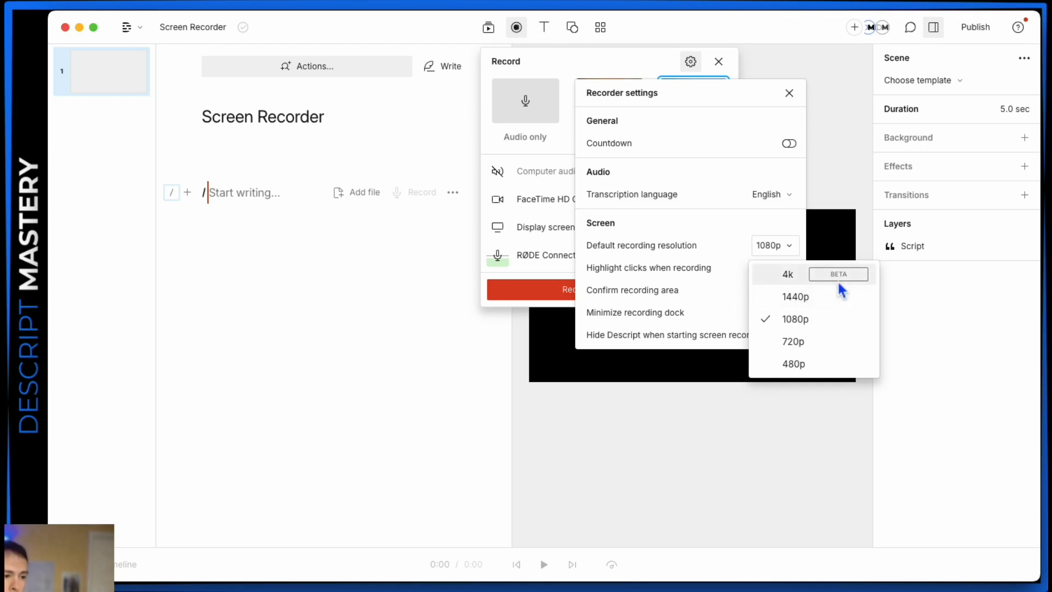
pyautogui.click(780, 249)
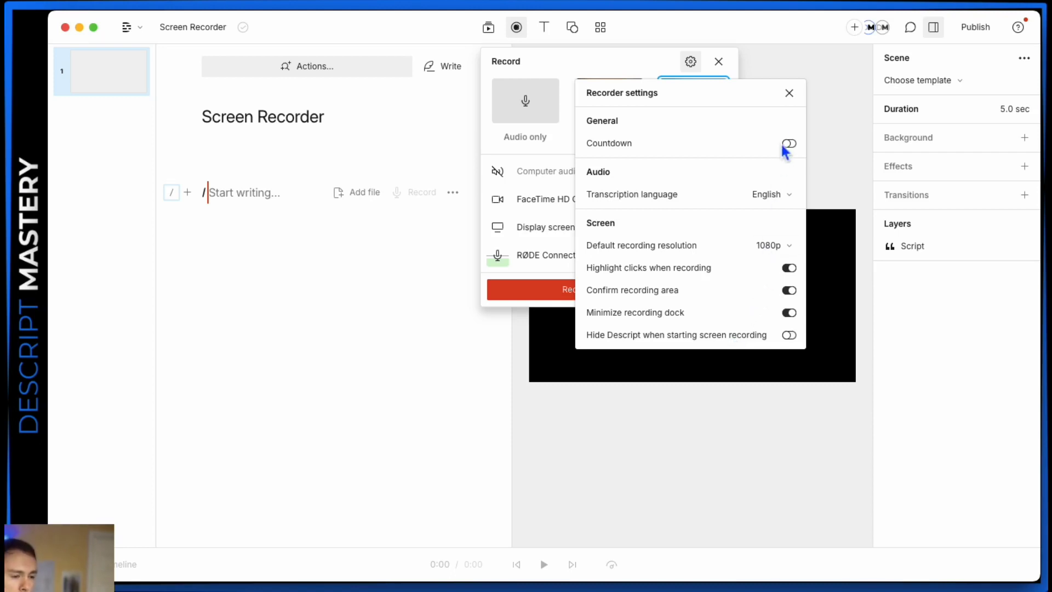
# Step: Close the Recorder settings and the Record panel, returning to the empty 5.0-second scene
pyautogui.click(789, 92)
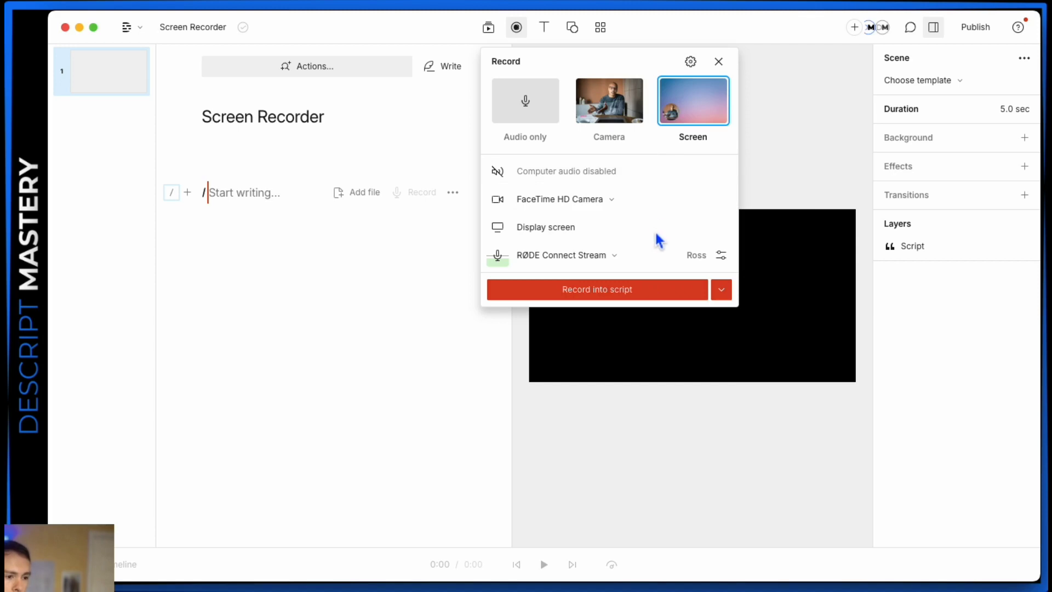
pyautogui.click(719, 63)
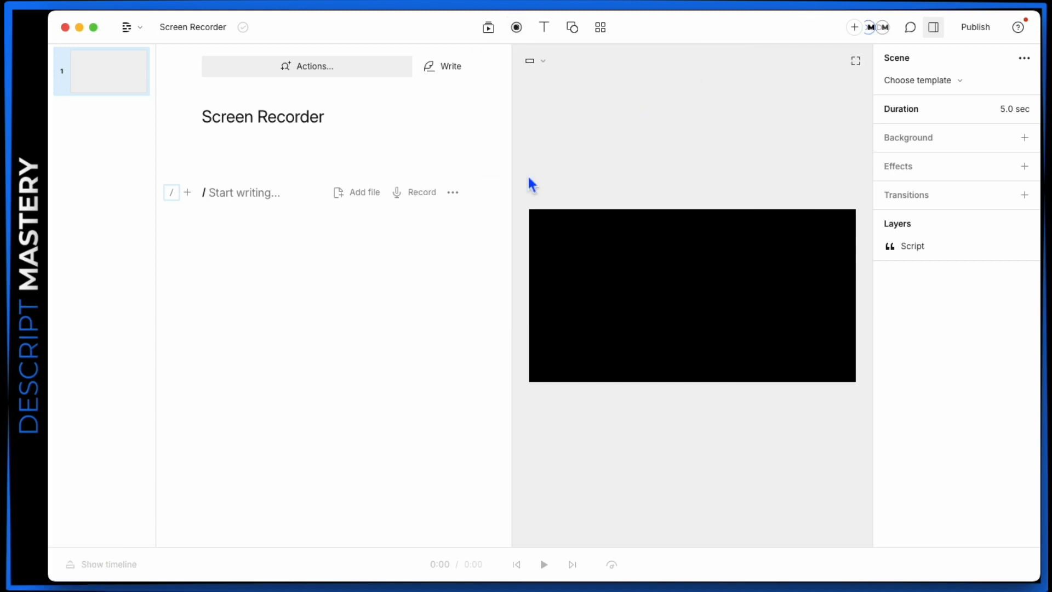